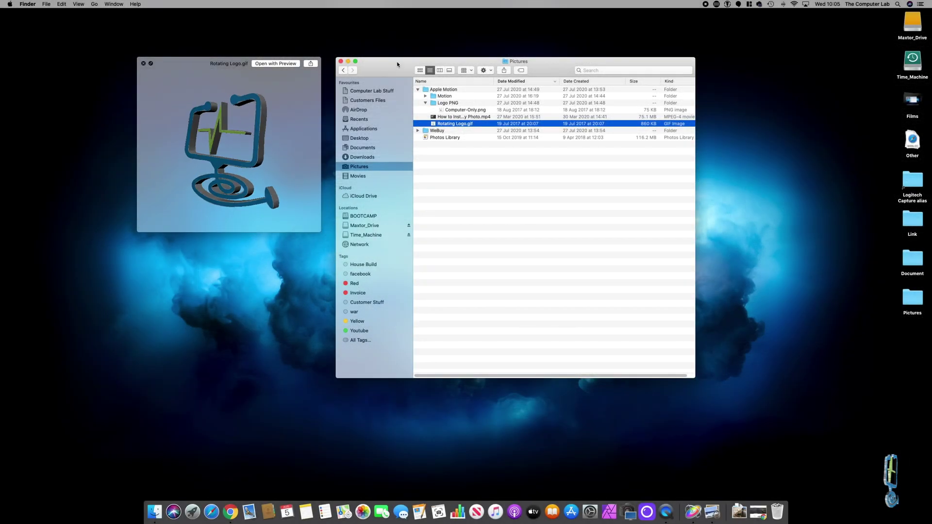
Preview Computer-Only.png from the Logo PNG folder, with the Pictures window moved clear of the preview
drag(397, 61, 616, 34)
drag(555, 62, 604, 58)
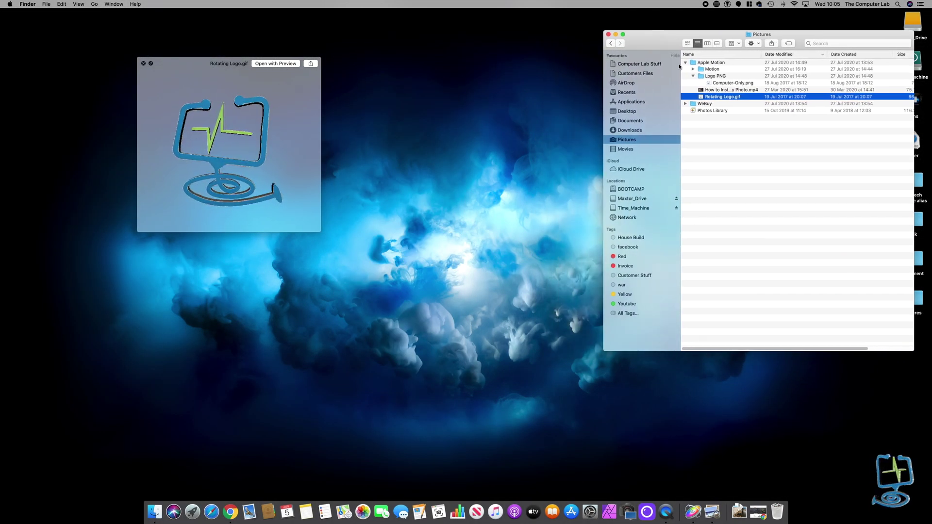
click(733, 82)
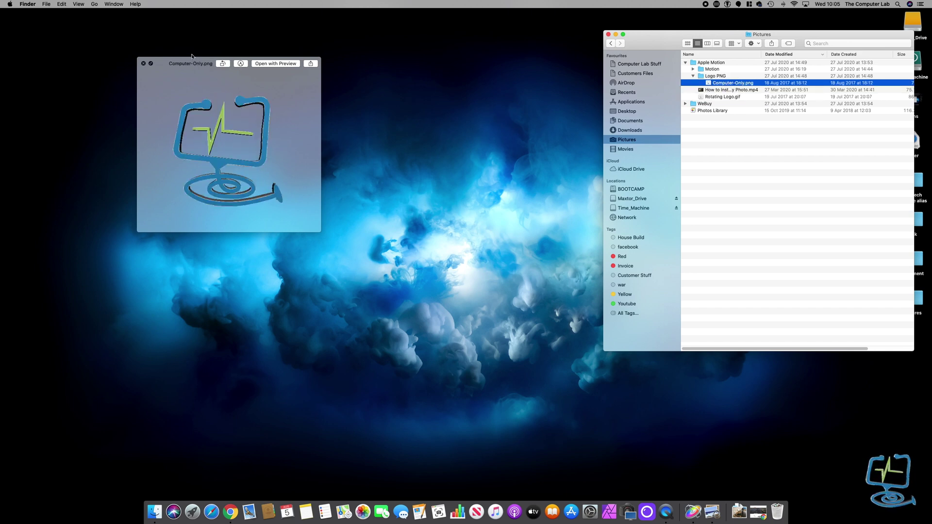
key(space)
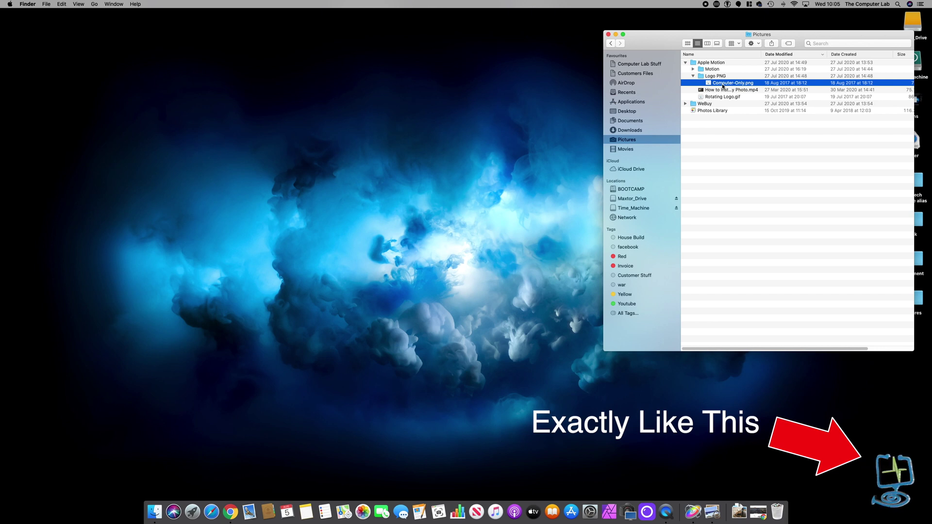
key(space)
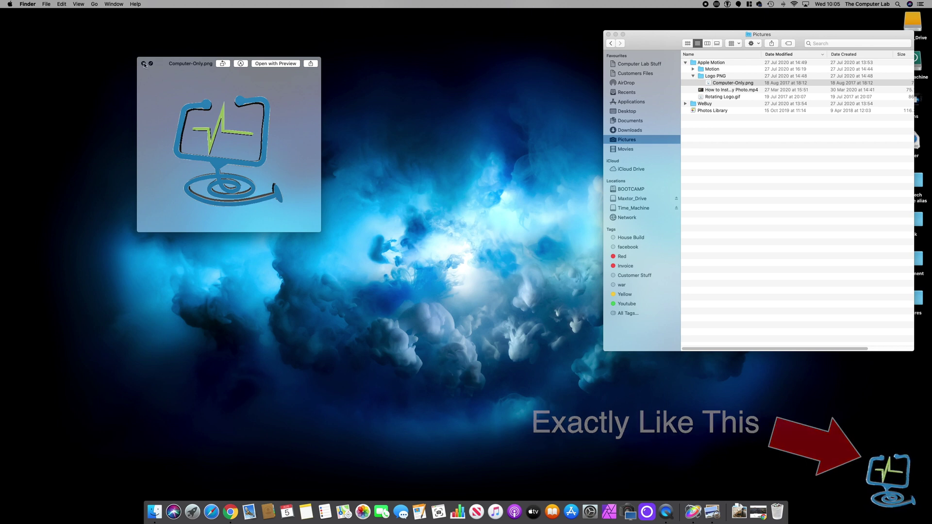
key(space)
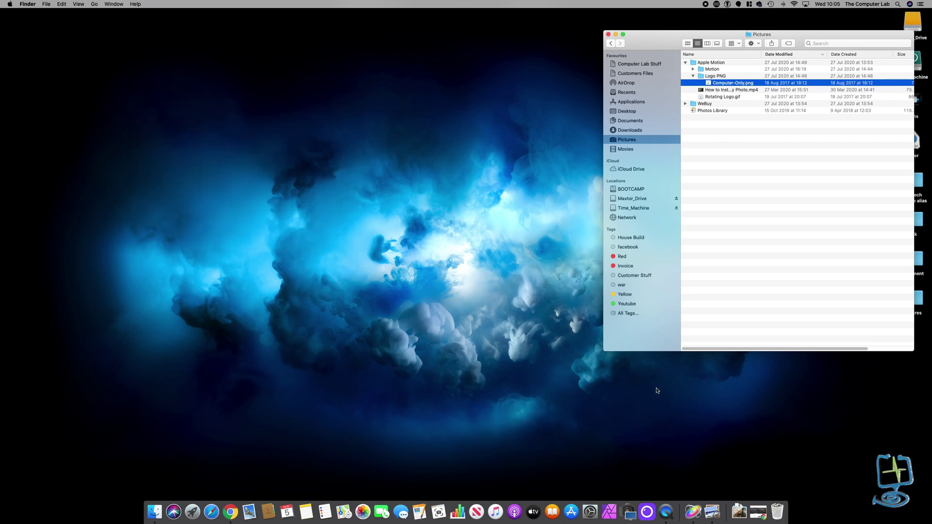
Switch to Motion and create a blank Motion Project with the Broadcast HD 1080 preset at 30 fps
click(693, 510)
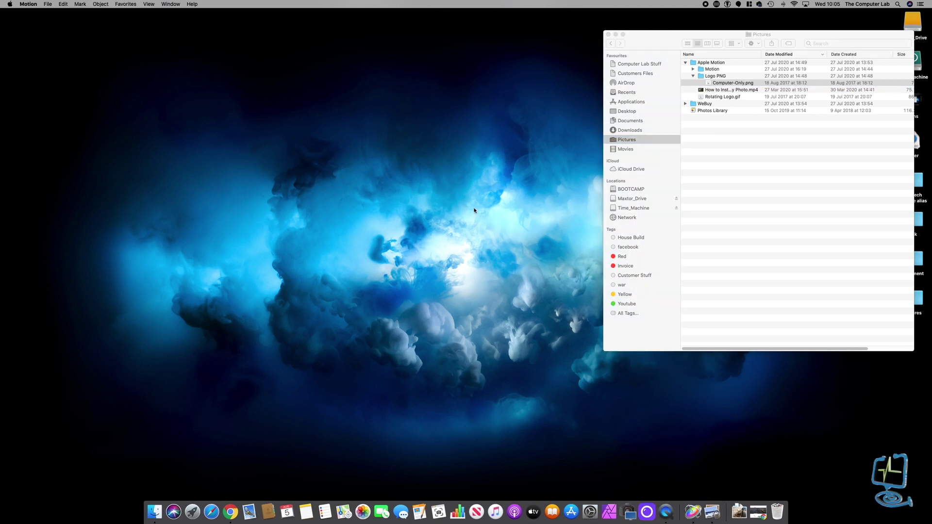
click(48, 4)
click(52, 12)
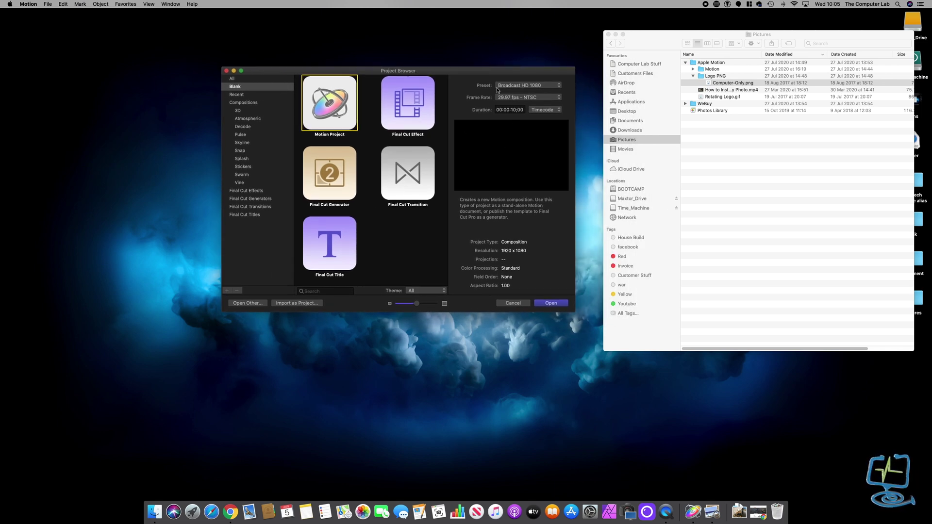
click(532, 89)
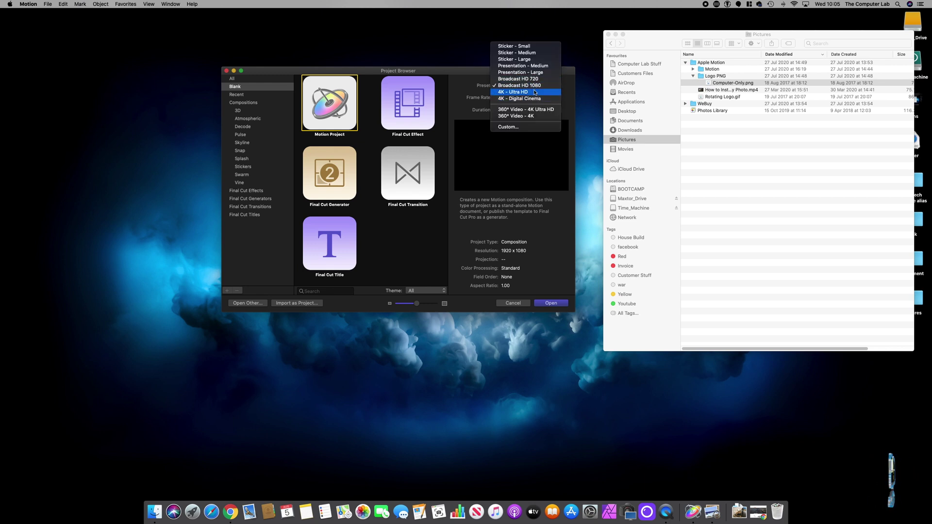
click(537, 88)
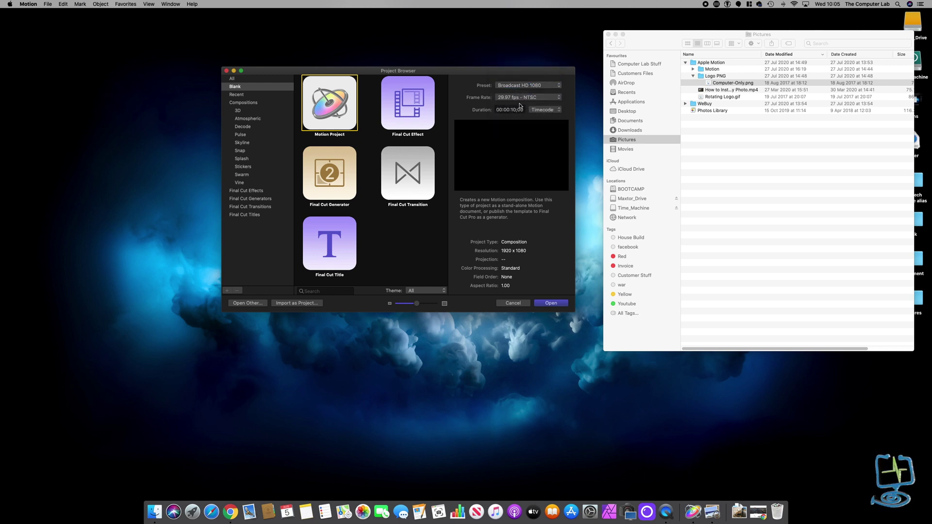
click(520, 103)
click(522, 127)
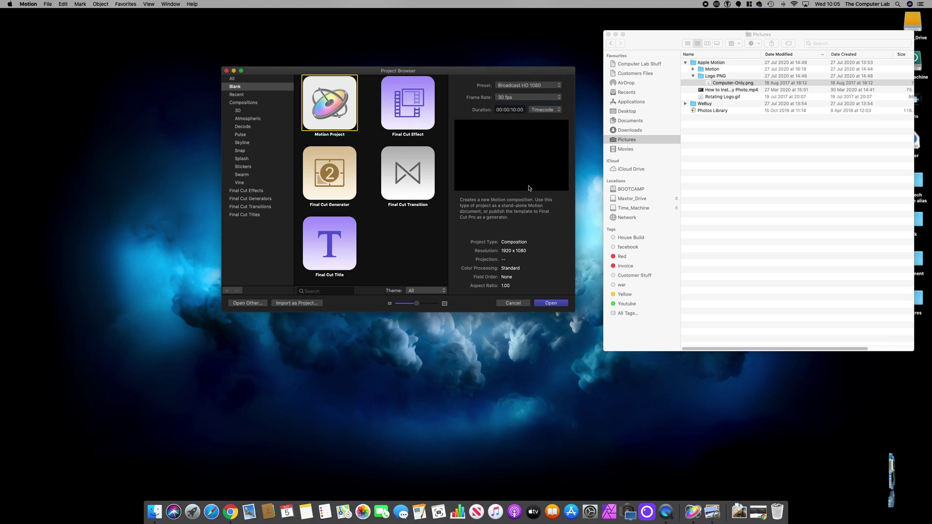
click(553, 306)
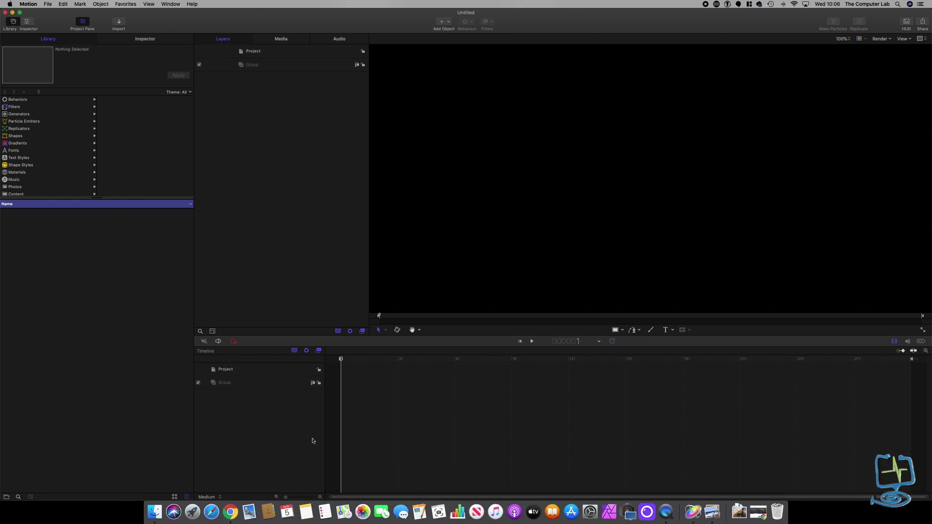
Import Computer-Only.png from Finder into the project's layers and align it with the centre of the canvas
click(155, 511)
drag(665, 46, 491, 78)
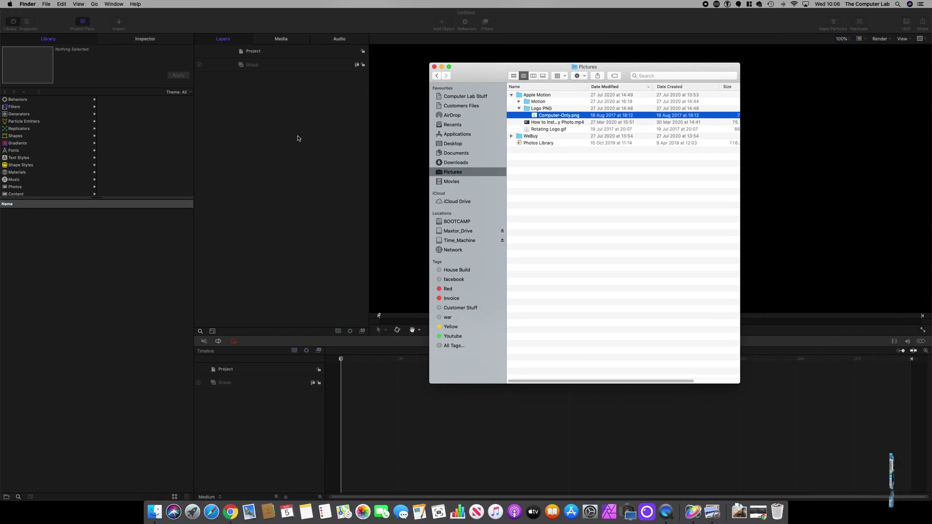
drag(468, 68, 620, 56)
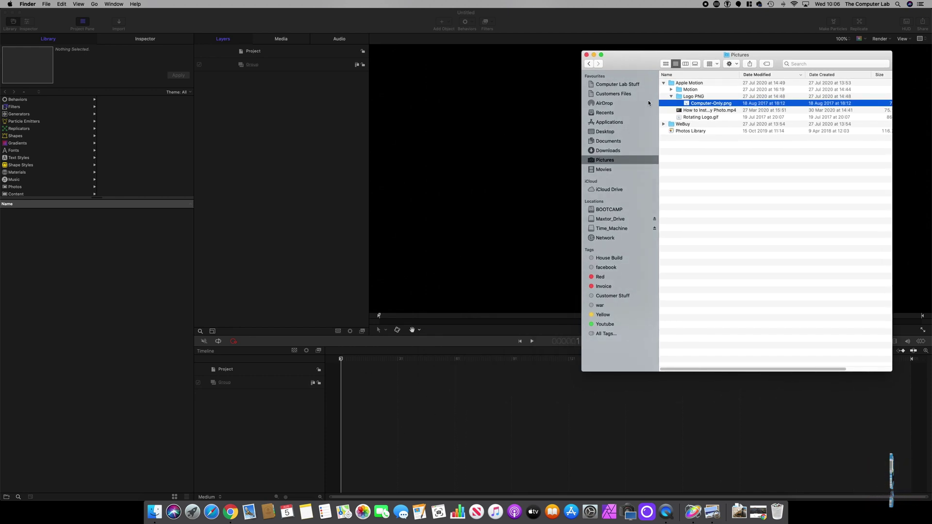
click(692, 103)
drag(692, 102, 286, 170)
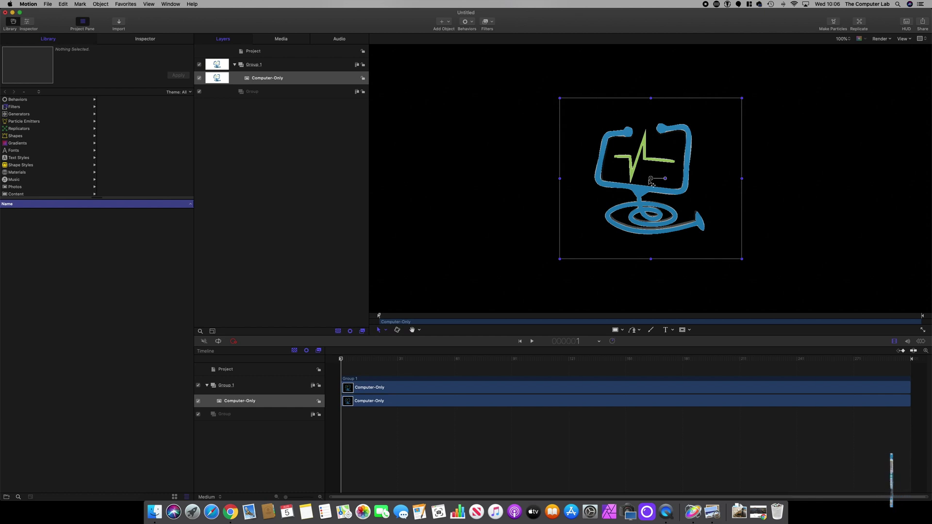
mouse_move(653, 207)
mouse_down()
mouse_move(629, 207)
mouse_move(654, 206)
mouse_move(656, 186)
mouse_move(652, 198)
mouse_move(677, 200)
mouse_move(615, 200)
mouse_move(652, 209)
mouse_up()
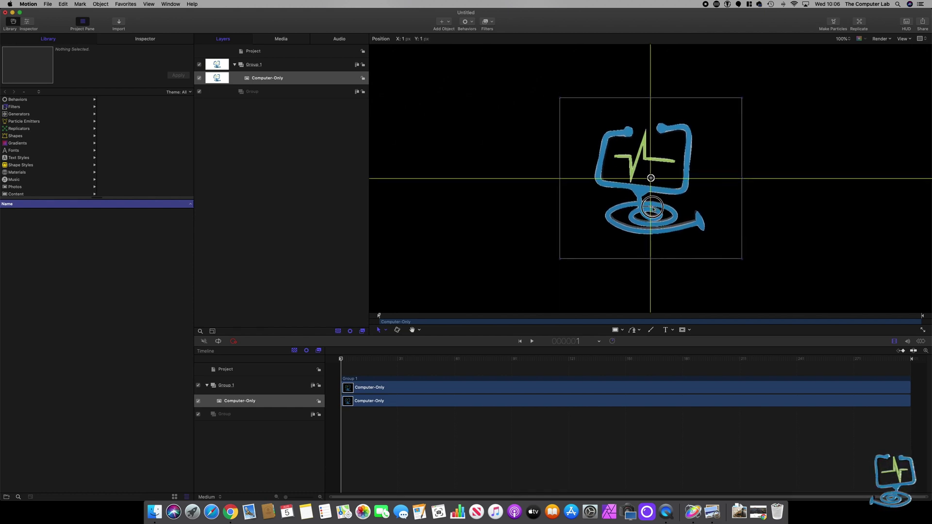
drag(653, 208, 653, 209)
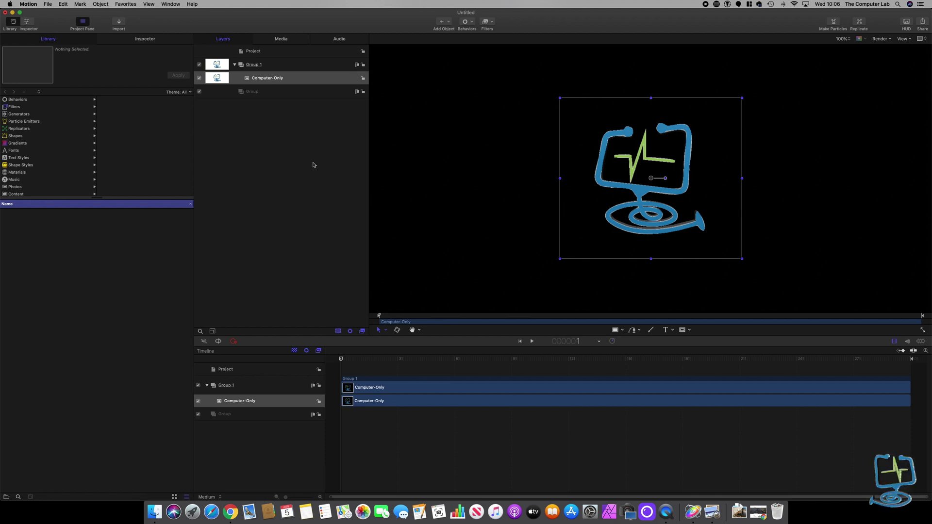
Rename the group containing the imported image as Logo
double_click(260, 66)
text(Logo)
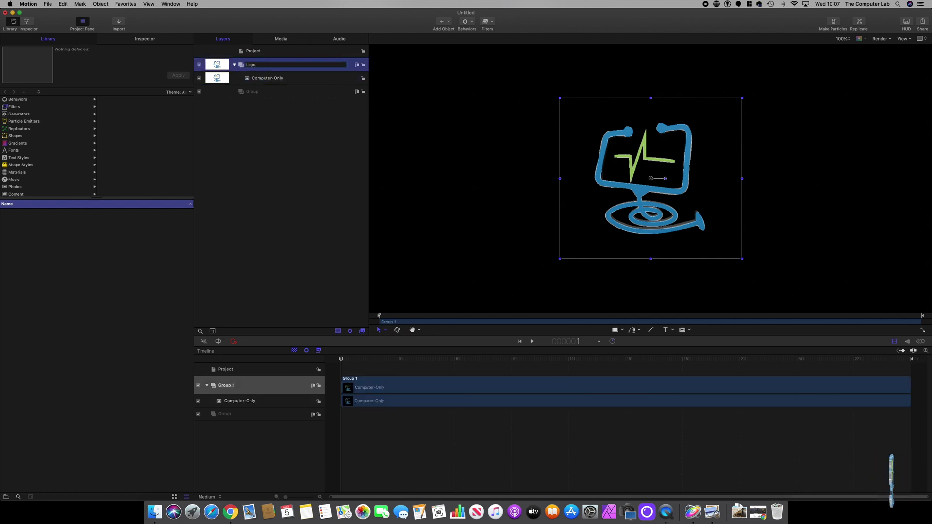
key(Return)
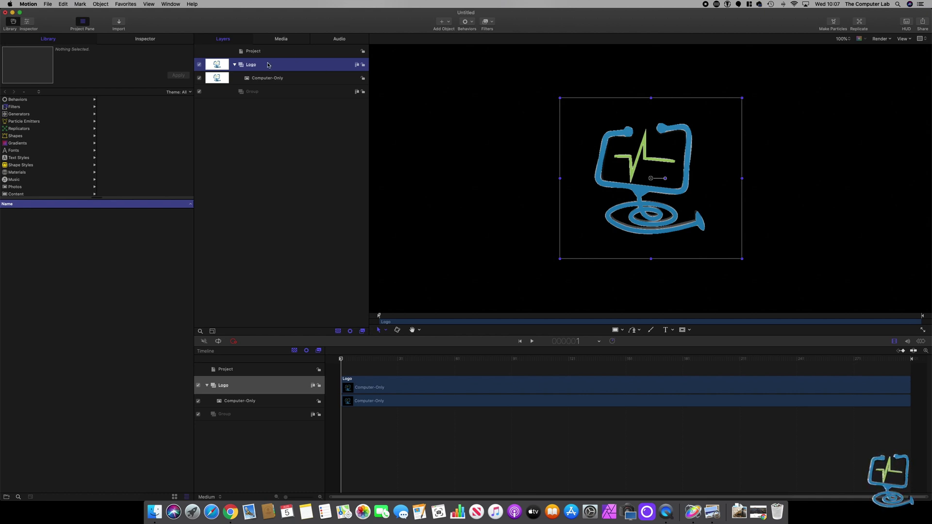
Replicate the Computer-Only image layer inside the Logo group
click(290, 78)
click(286, 62)
click(279, 78)
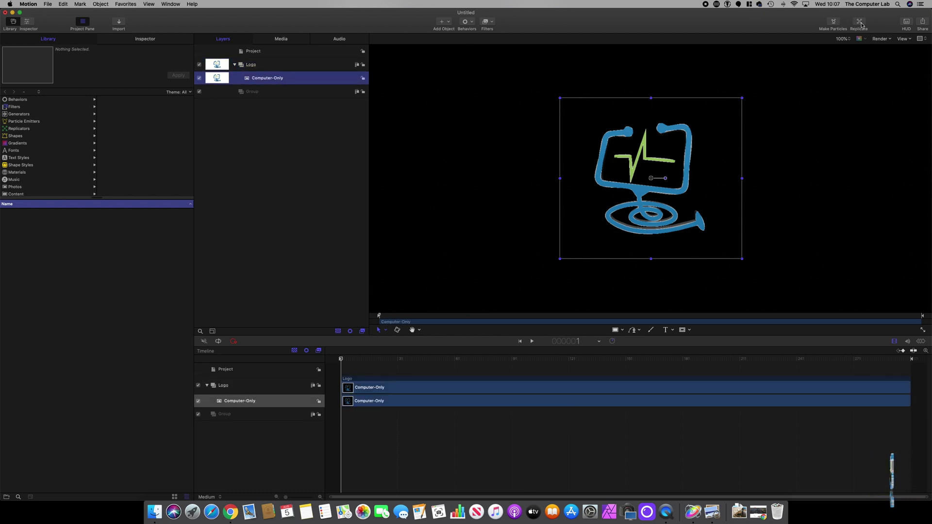
click(142, 40)
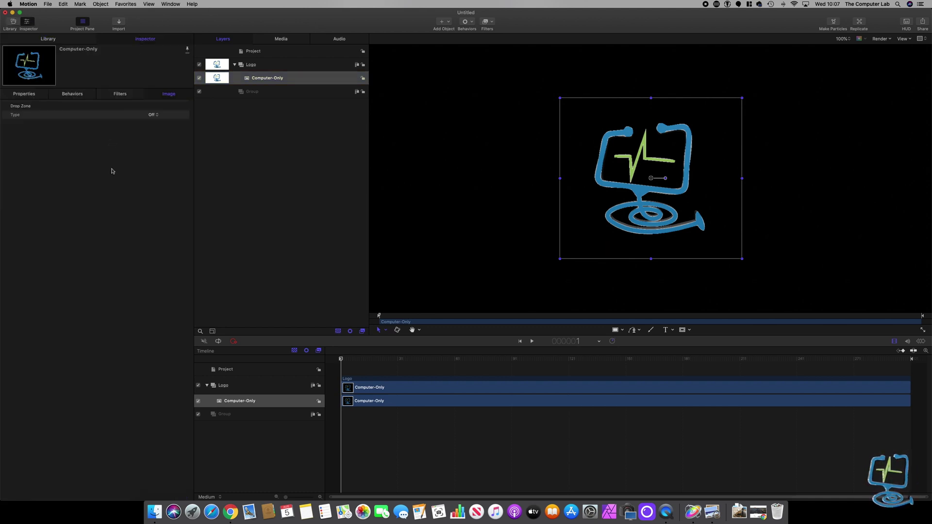
click(267, 65)
key(Down)
click(262, 66)
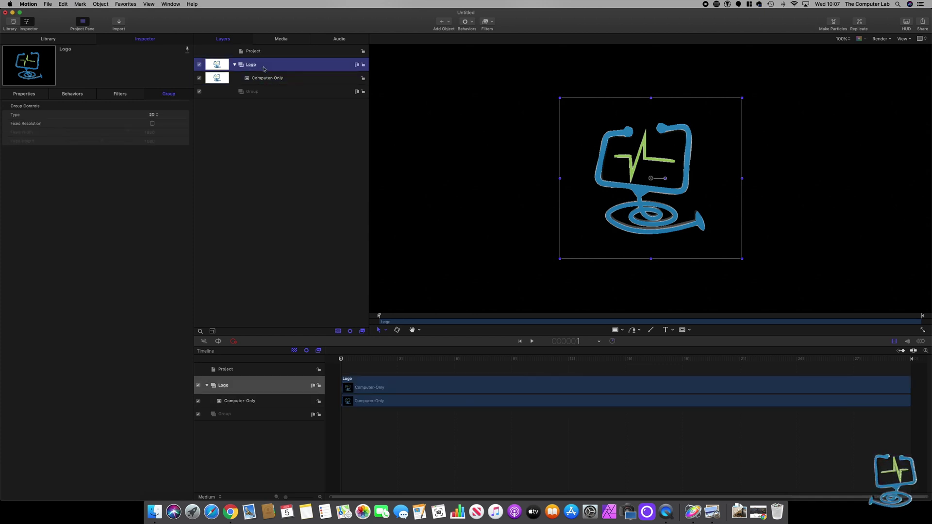
click(276, 79)
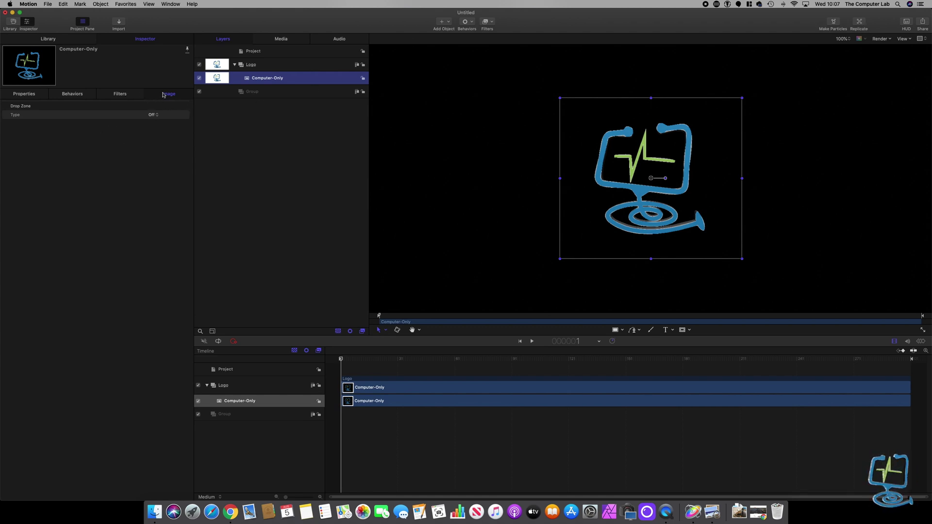
click(861, 23)
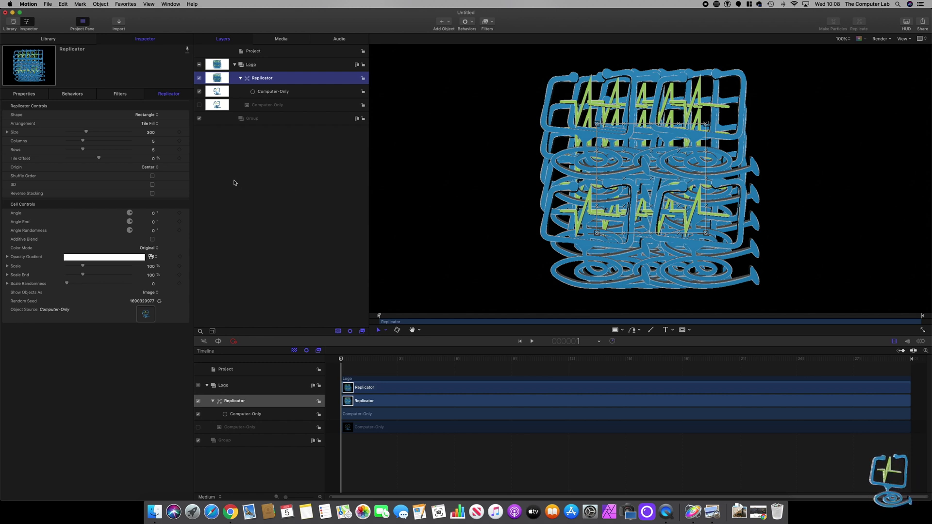
Set the replicator's shape to Line, with the X values of its start point and end point both 0 px
click(160, 117)
click(148, 108)
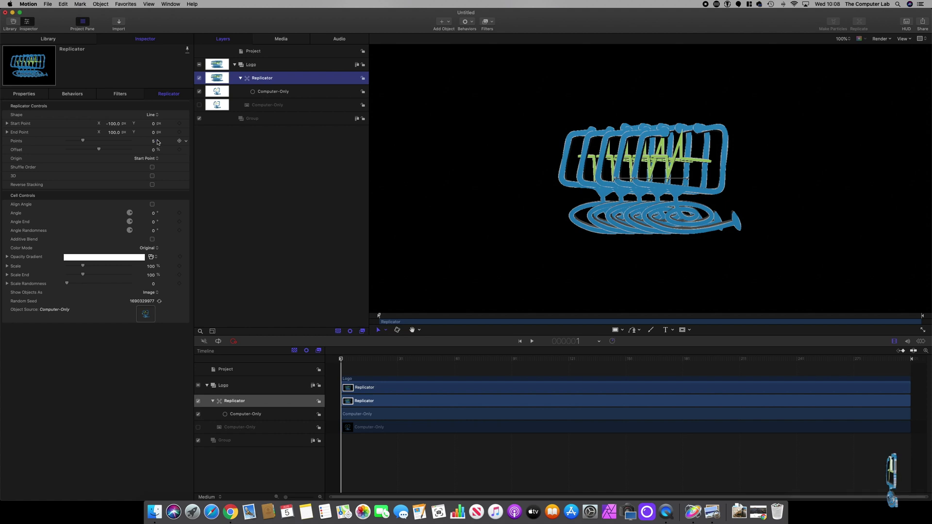
click(112, 124)
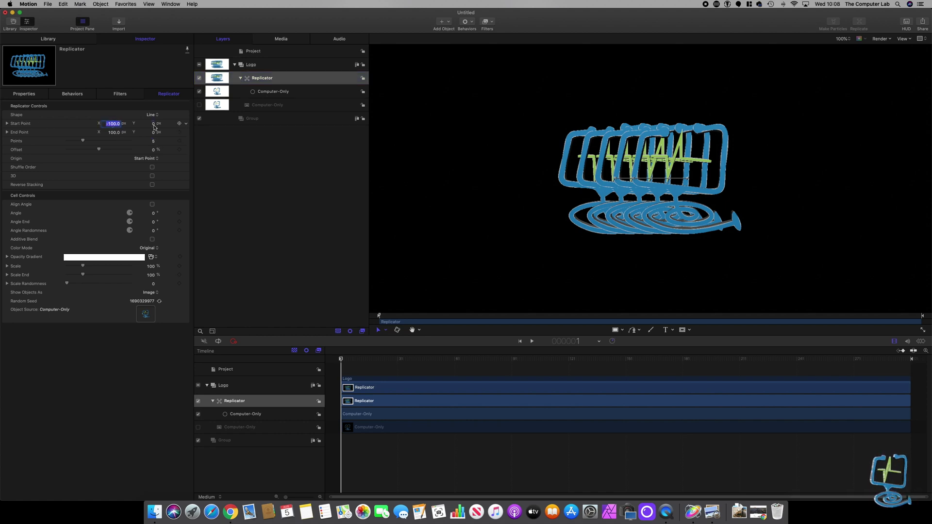
text(0)
key(Return)
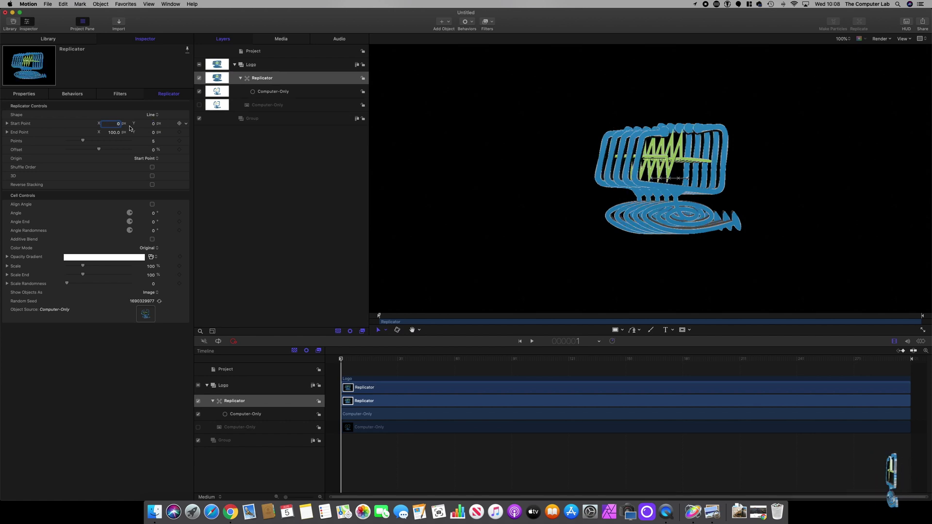
click(116, 133)
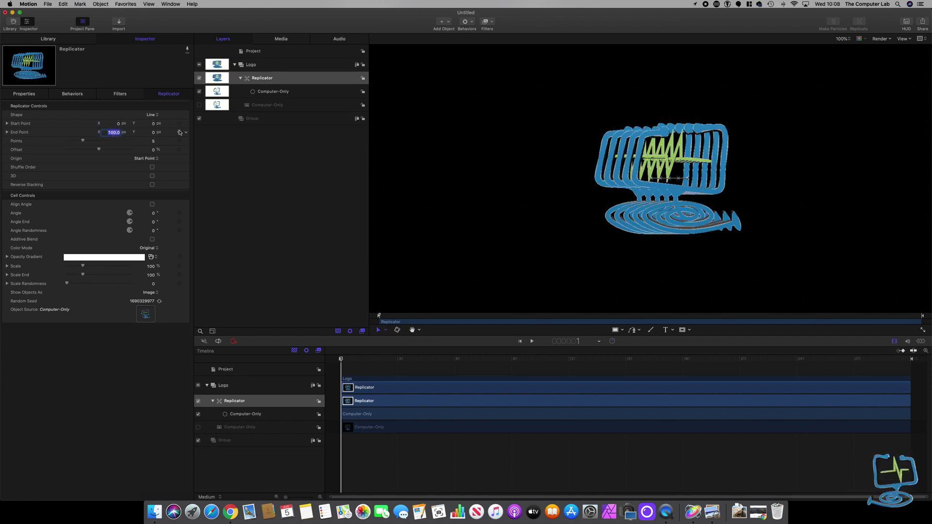
text(0)
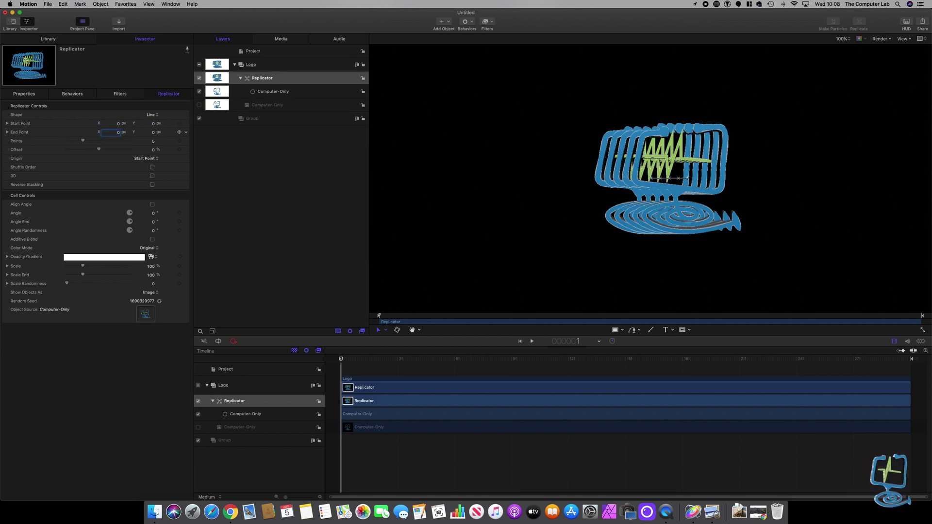
key(Return)
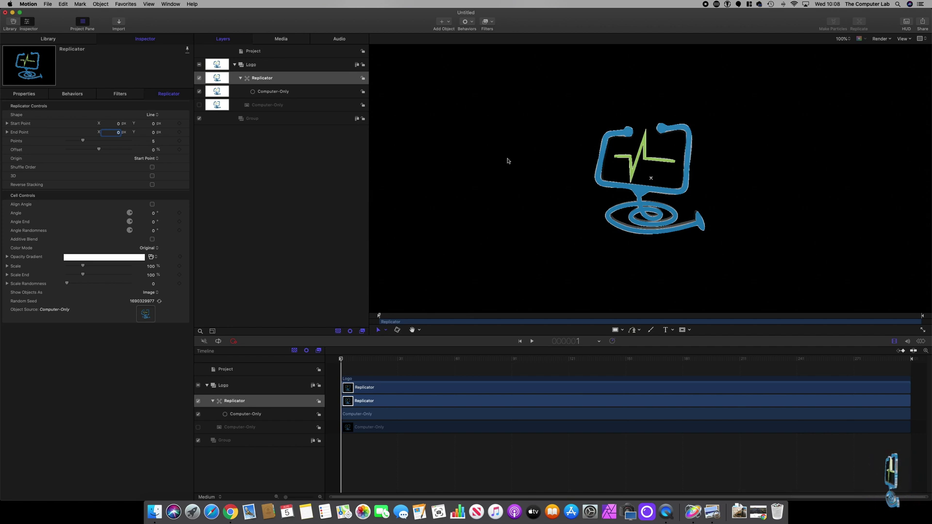
Add a camera to the project and switch the existing 2D groups to 3D
click(449, 23)
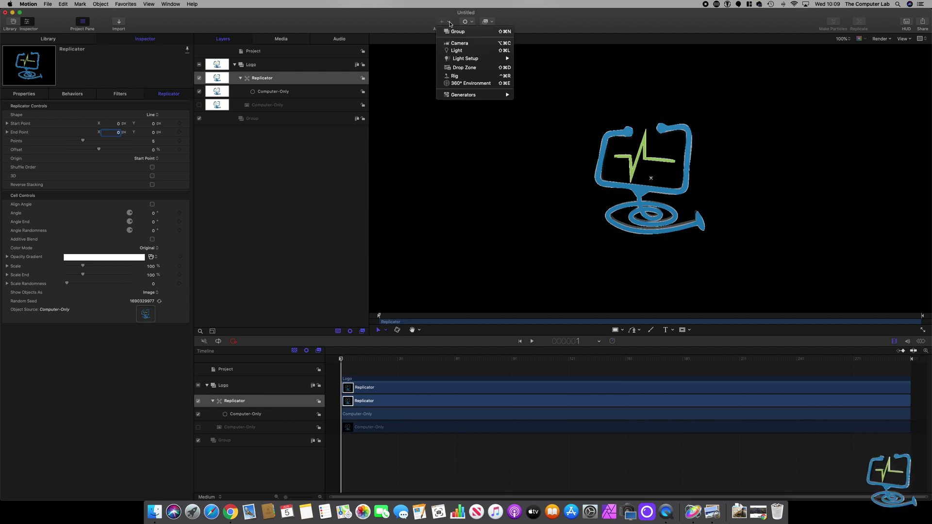
click(460, 44)
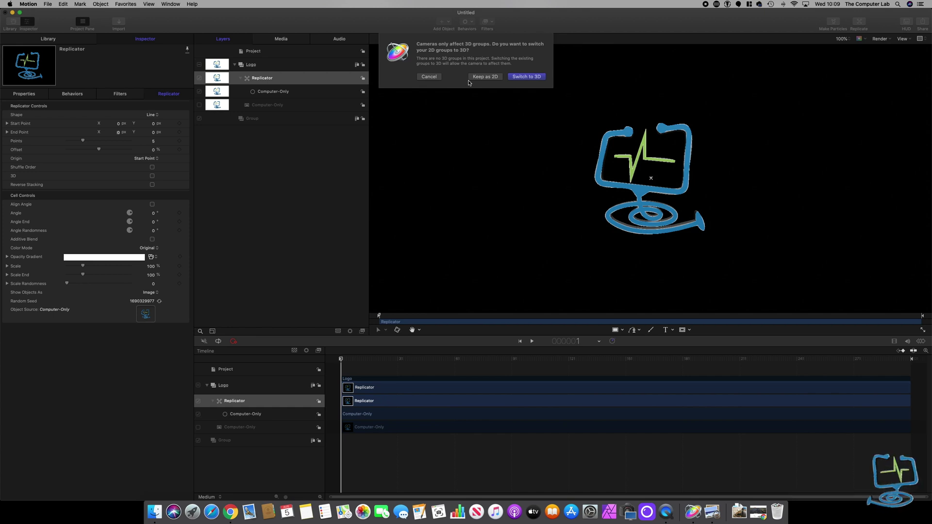
click(527, 77)
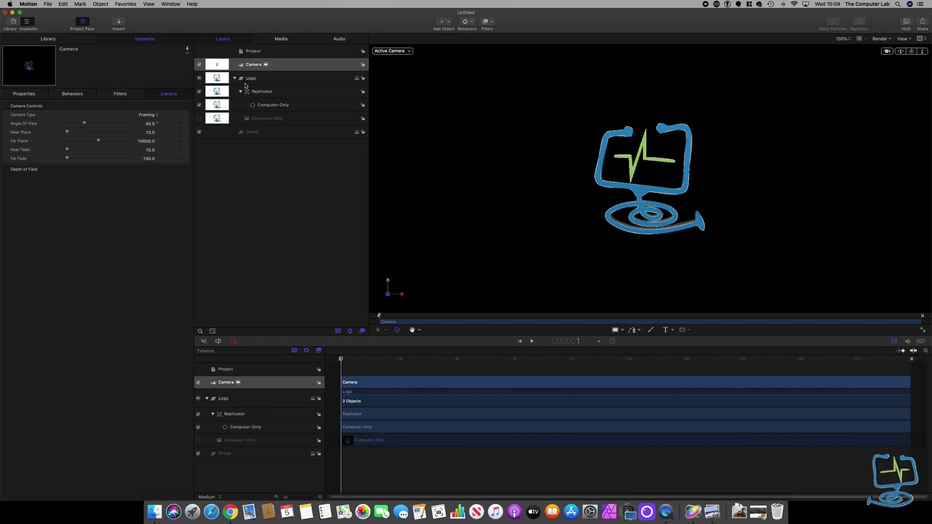
Orbit the camera around the logo to view it from an oblique side angle above the 3D grid
click(260, 79)
click(260, 68)
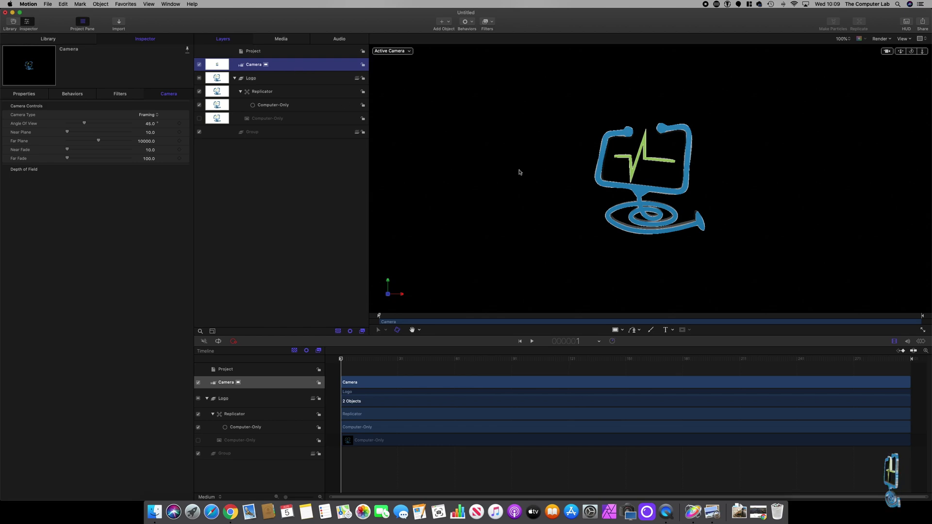
drag(762, 178, 927, 181)
drag(650, 180, 656, 181)
drag(762, 175, 762, 178)
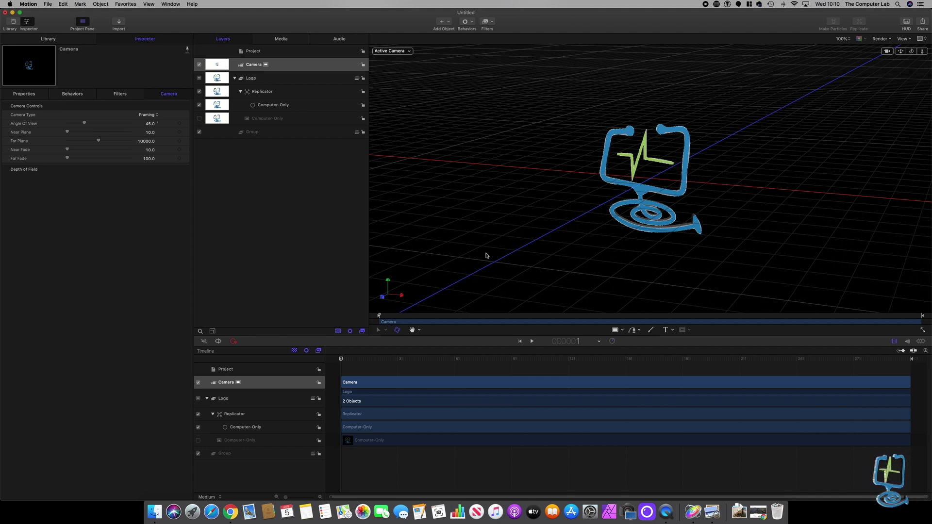
mouse_move(382, 299)
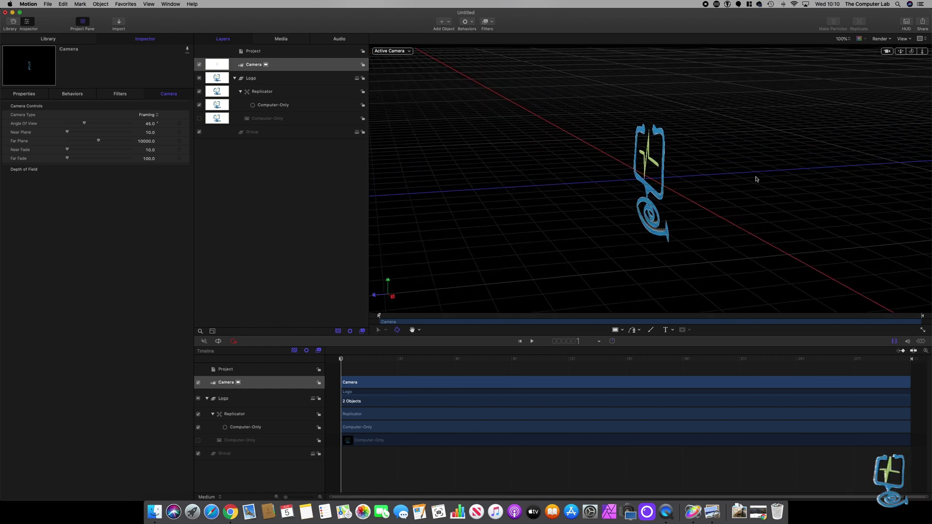
Expand the Logo group's position and rotation properties into separate X, Y and Z values
click(280, 68)
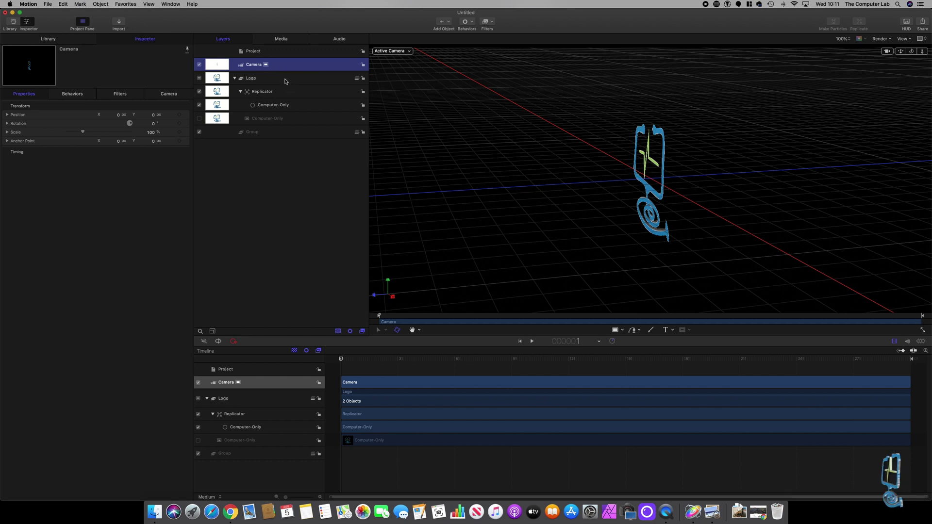
click(280, 82)
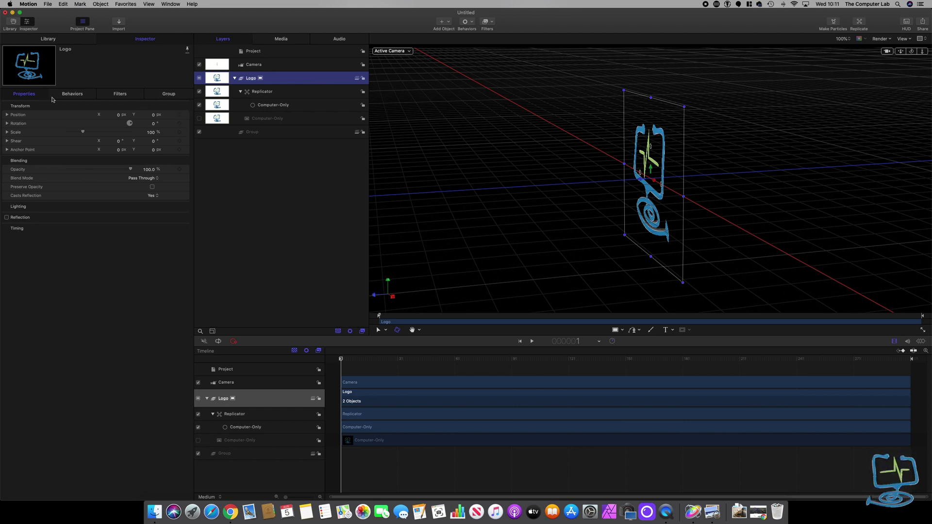
click(169, 94)
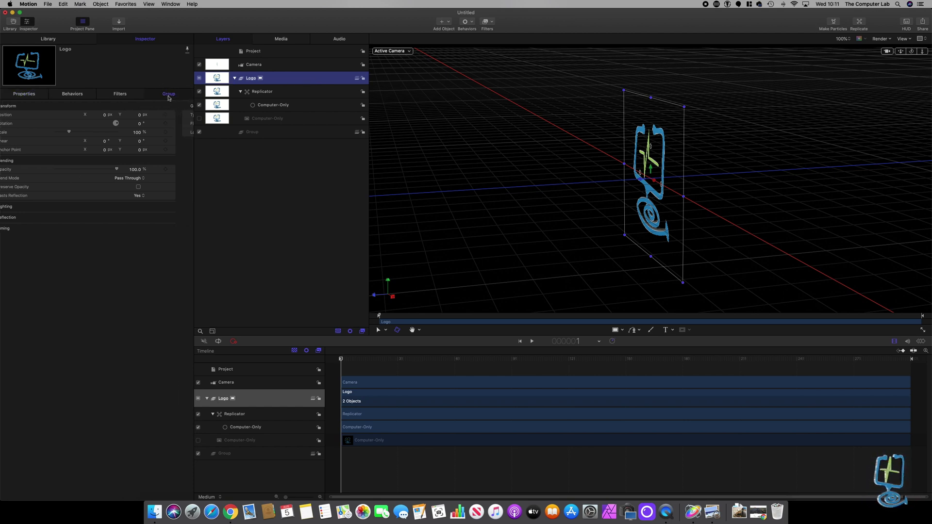
click(29, 97)
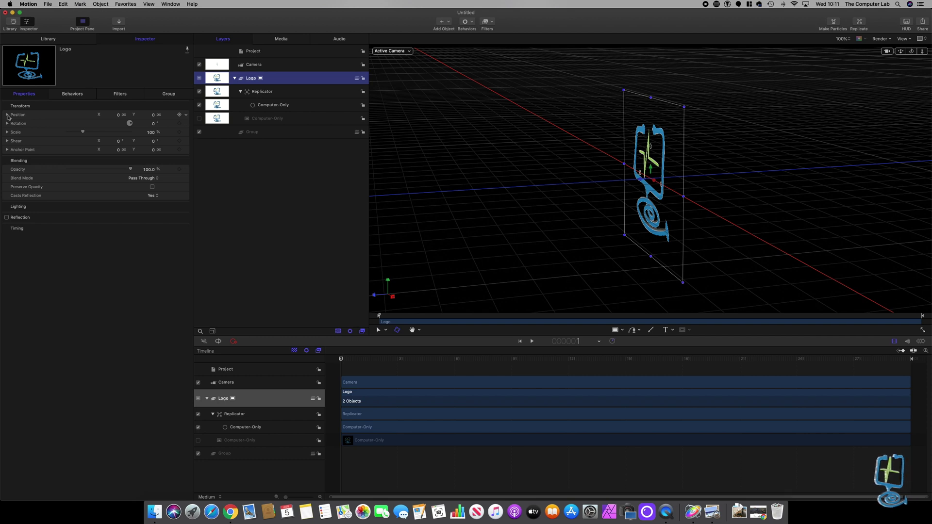
click(7, 116)
click(7, 150)
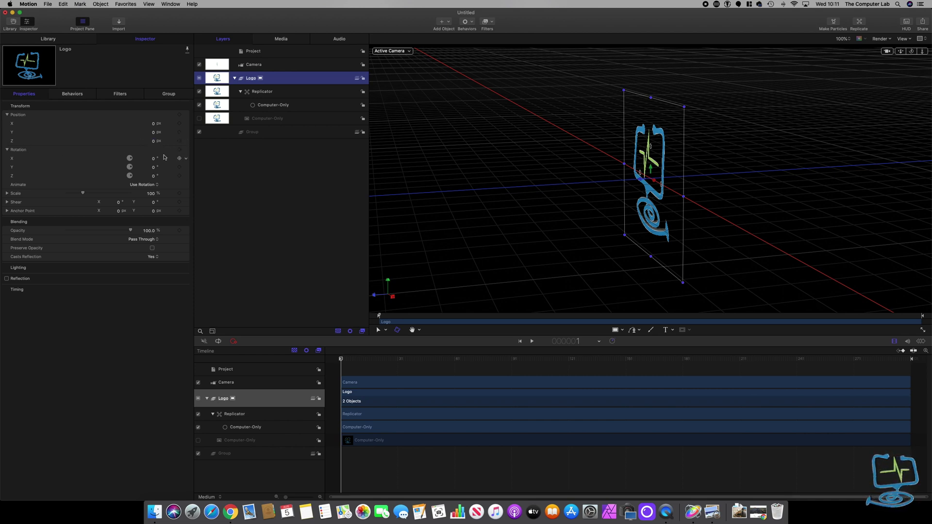
Try moving the Logo group along its Z axis, and reset its Z position to 0 px
drag(155, 141, 150, 143)
click(151, 143)
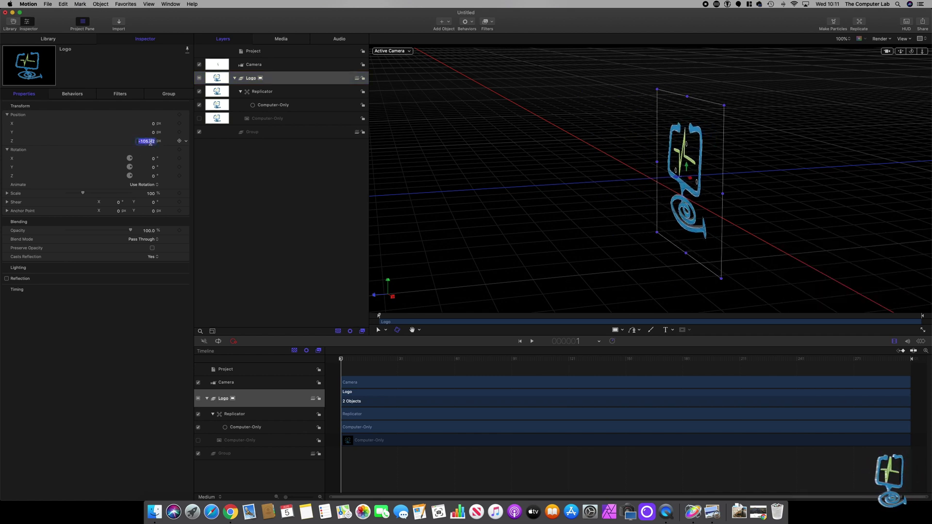
text(0)
key(Return)
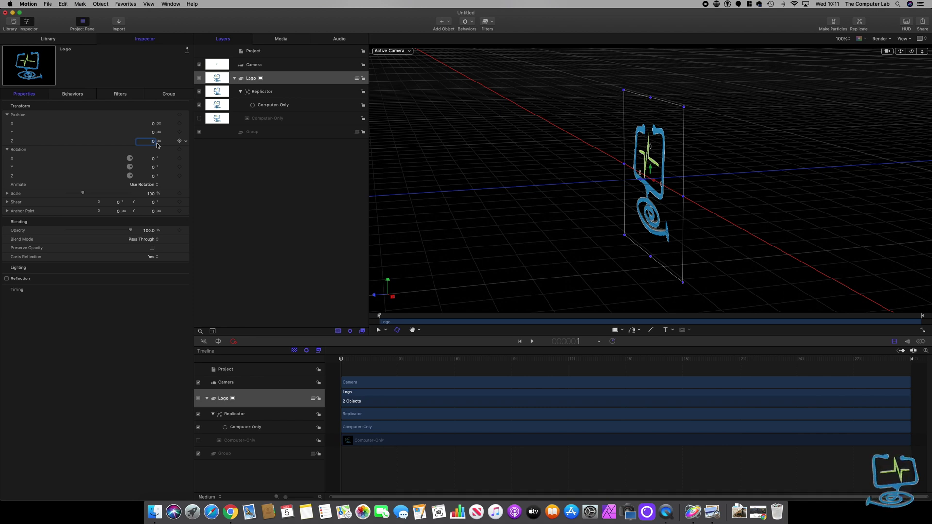
Expand the replicator's start point and end point values and enable its 3D option
click(271, 67)
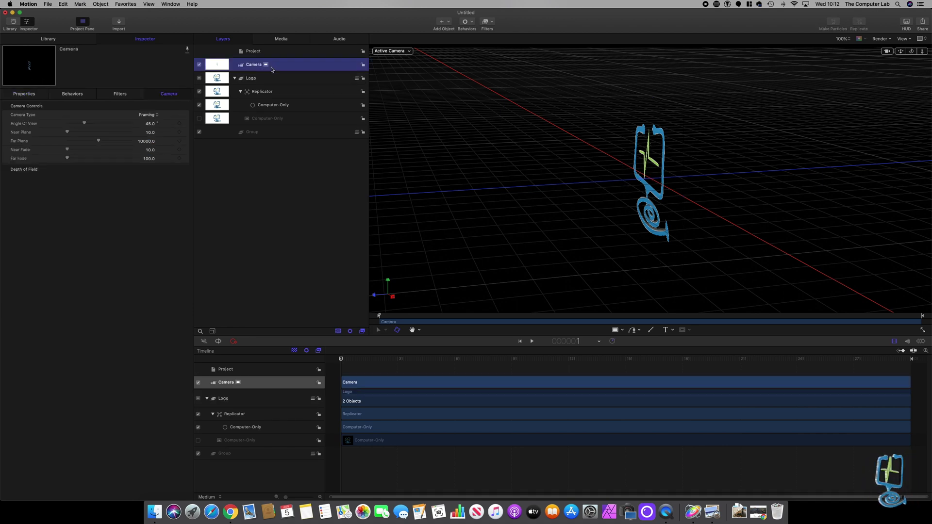
click(282, 93)
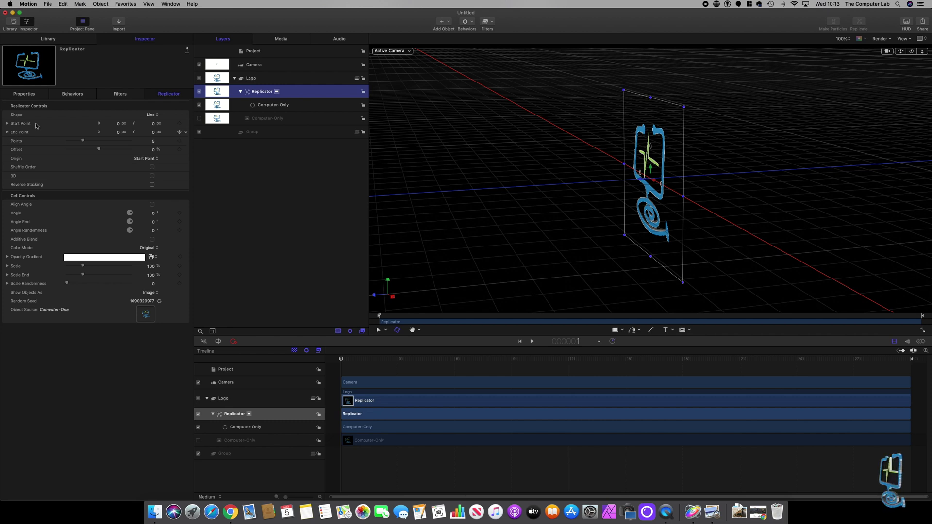
click(6, 123)
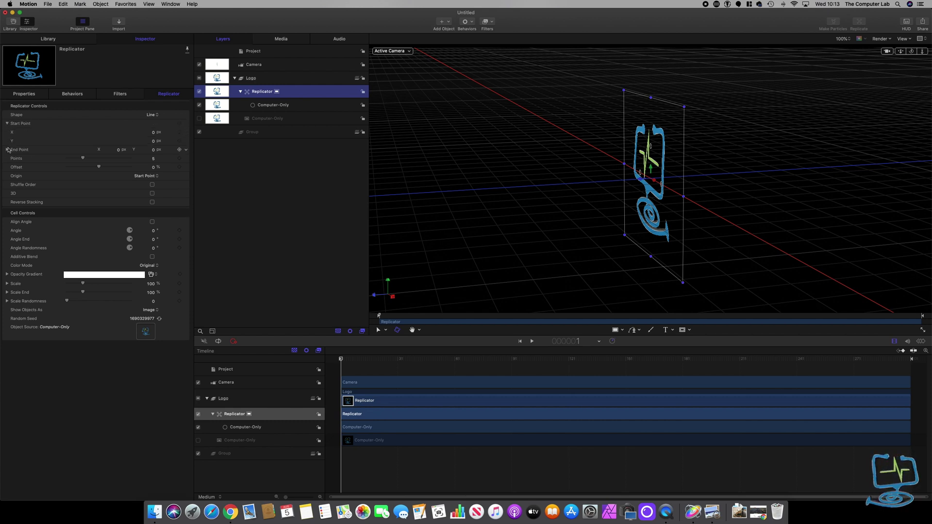
click(7, 151)
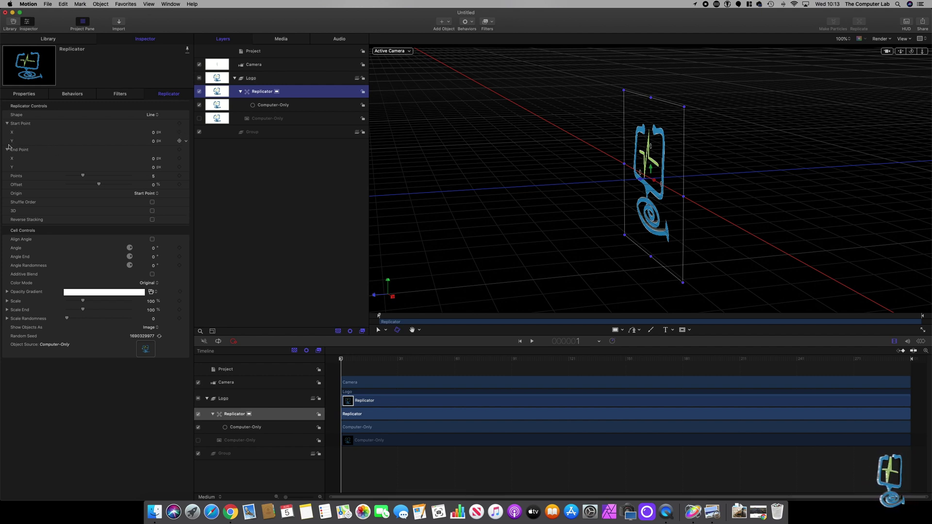
click(153, 213)
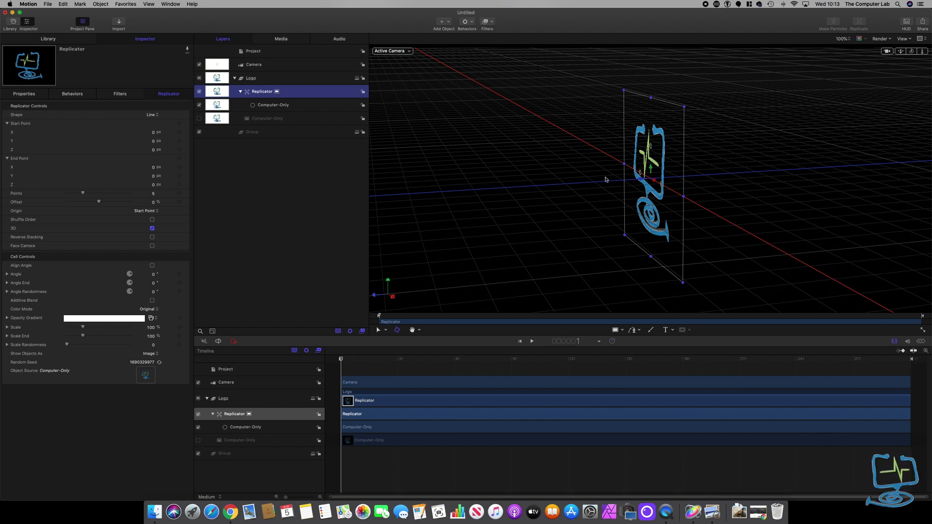
Try spreading the replicator's start point to about 313 px on Z, and reset it to 0 px
drag(608, 199, 562, 177)
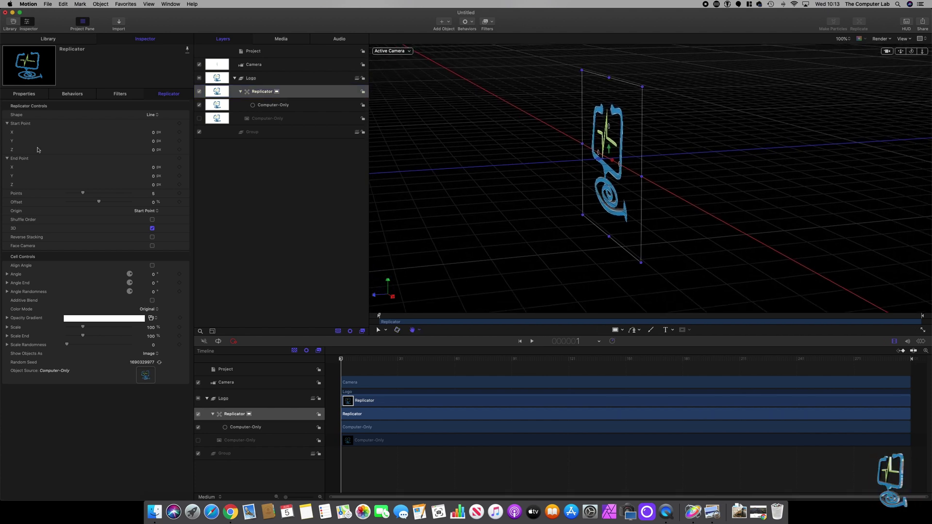
click(154, 152)
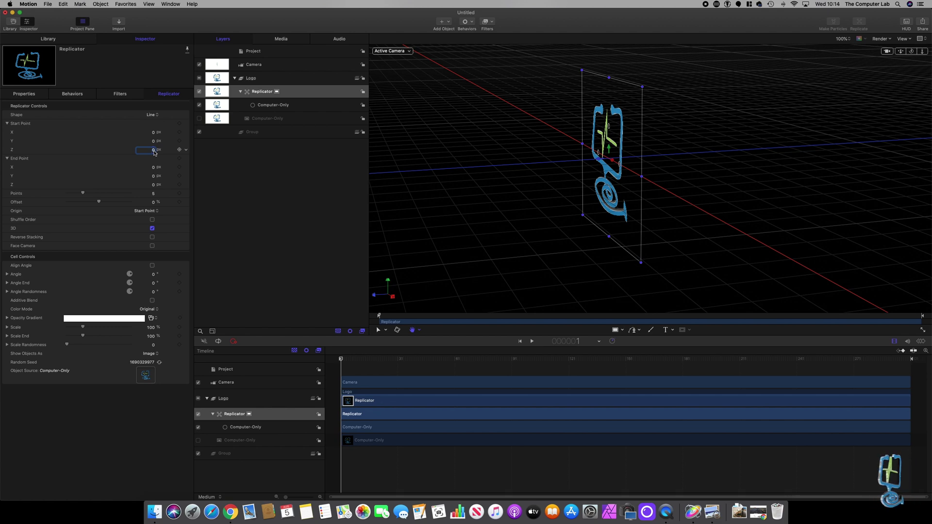
drag(146, 149, 178, 149)
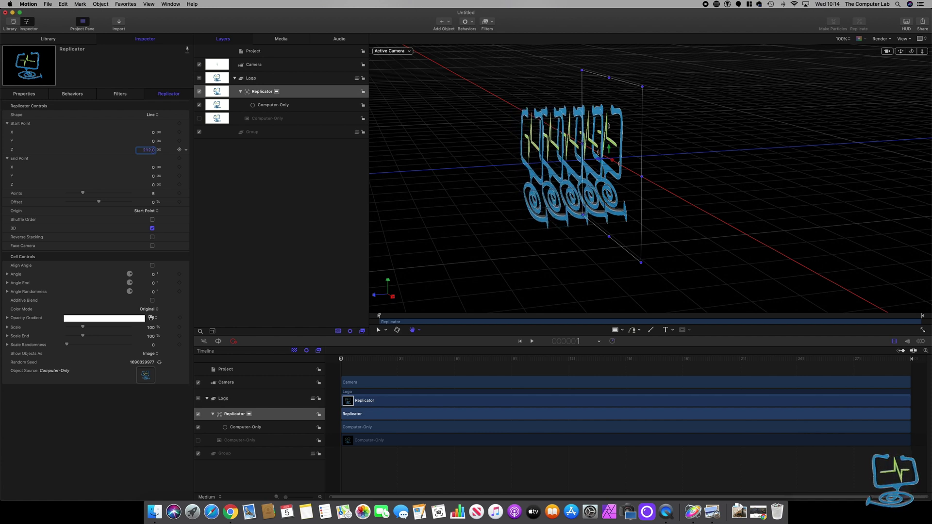
click(148, 150)
text(0)
key(Return)
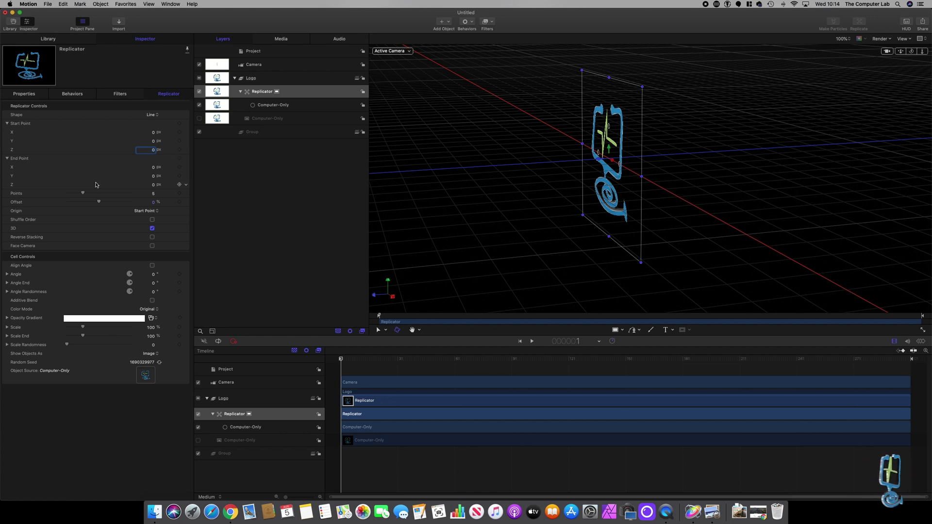
Set the replicator's origin to Center, with start point Z at 200 px and end point Z at -200 px
click(155, 213)
click(154, 224)
click(155, 151)
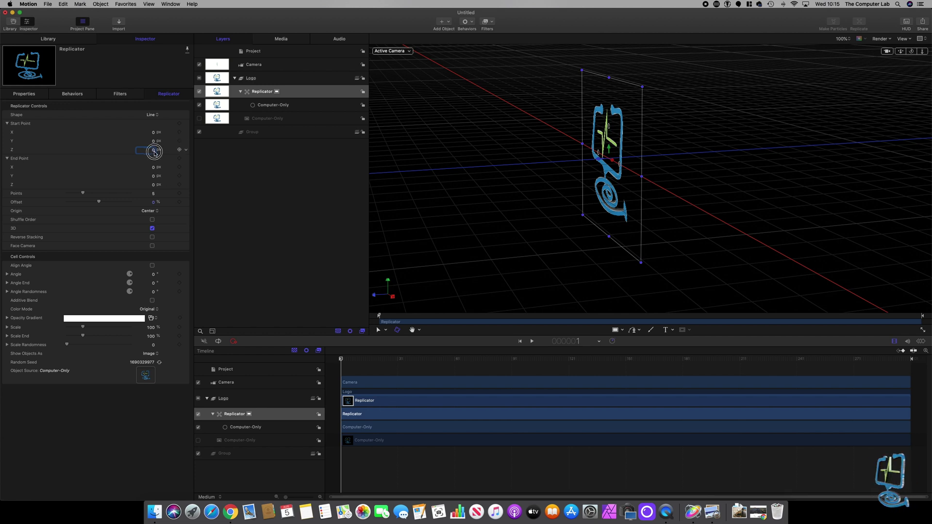
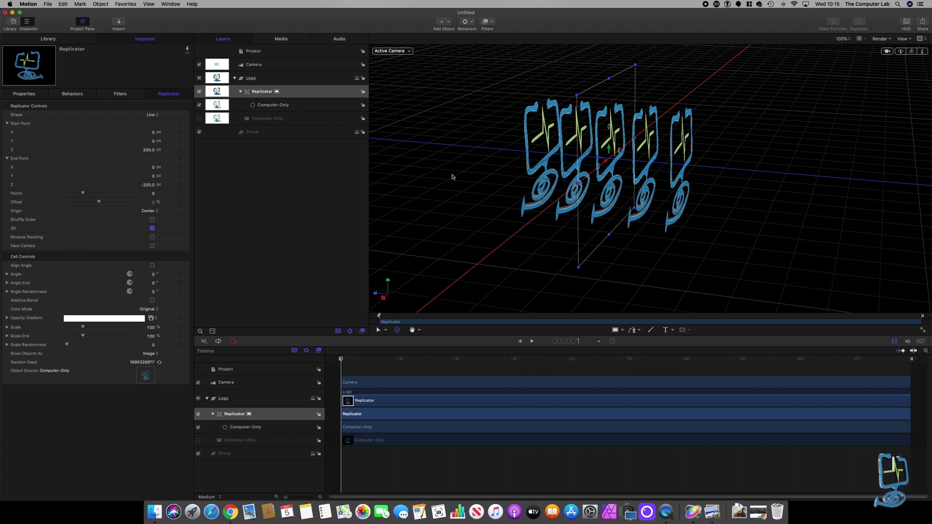
Set the replicator's start point Z to 100 px and its end point Z to -100 px
drag(911, 51, 931, 52)
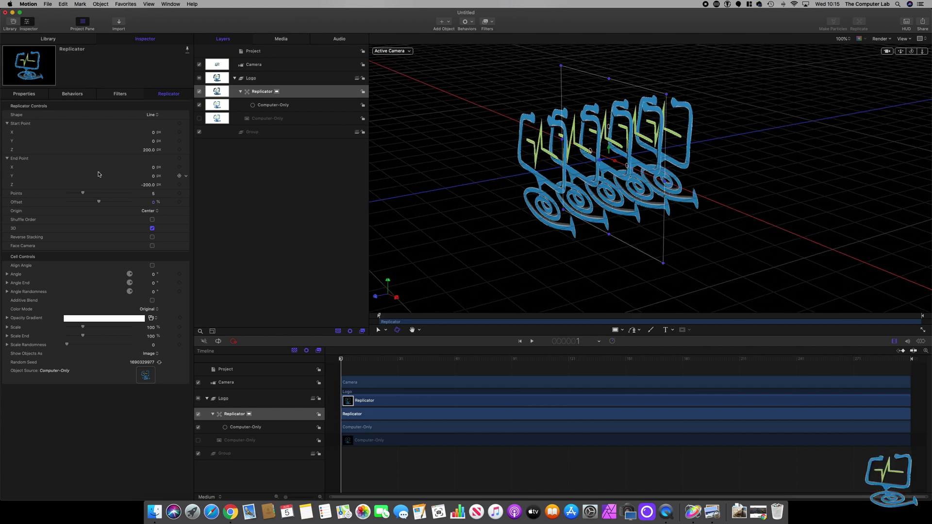
click(148, 150)
text(100)
key(Return)
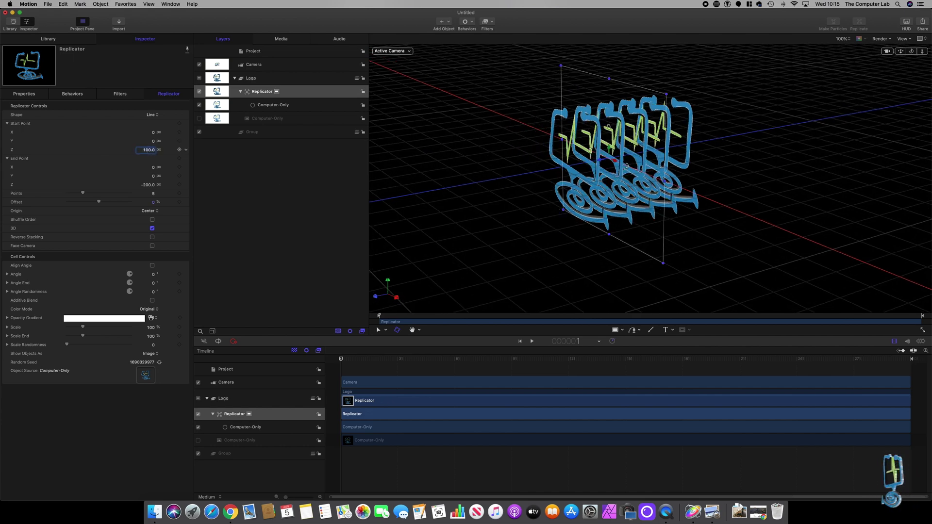
click(148, 184)
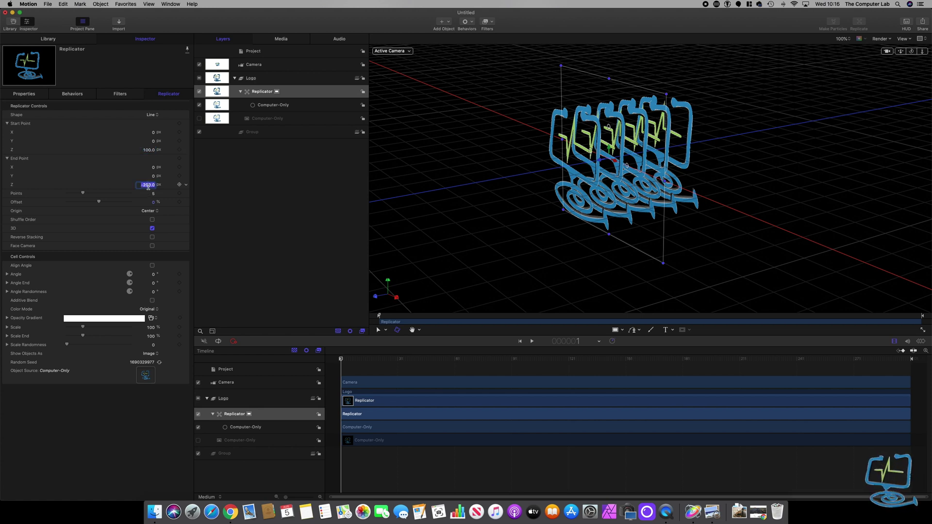
text(-100)
key(Return)
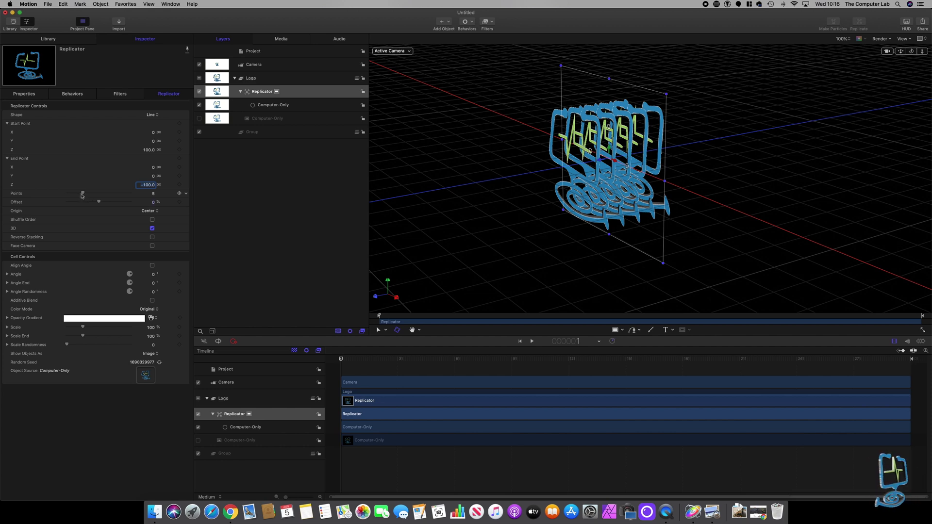
Increase the replicator's number of points to 20 and further up to 211 to fill the gaps between copies
drag(83, 195, 141, 198)
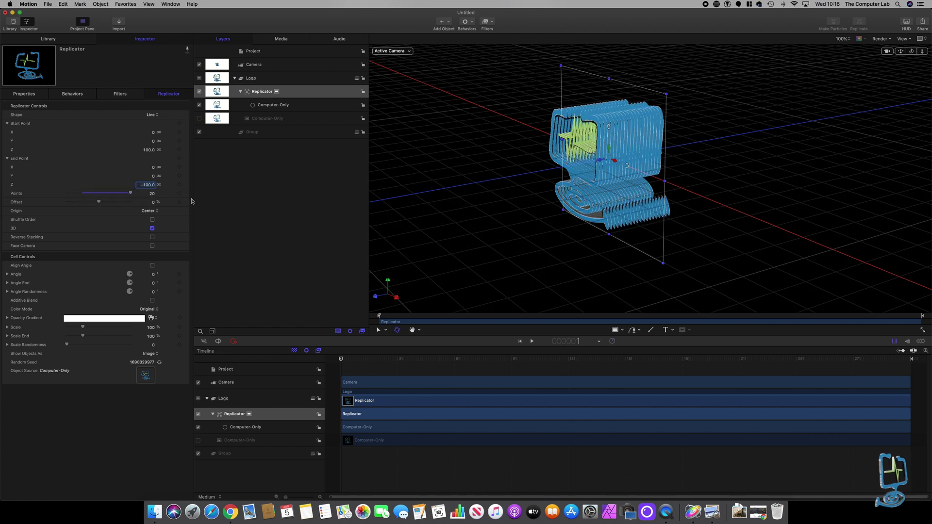
click(152, 194)
text(36)
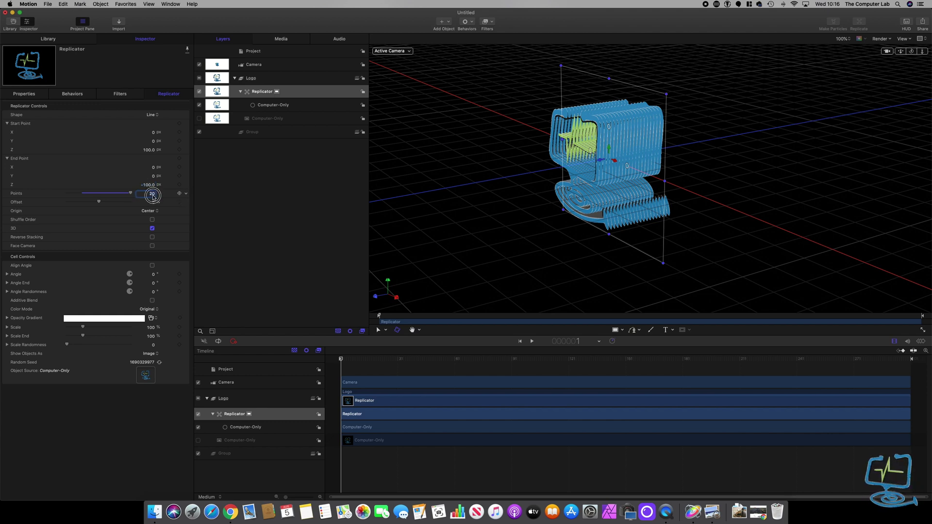
key(Return)
text(24)
key(Return)
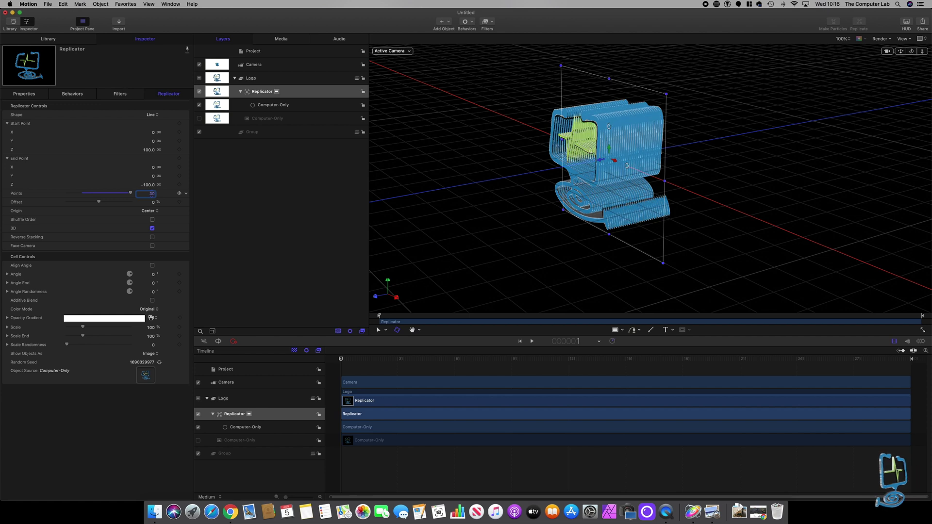
text(28)
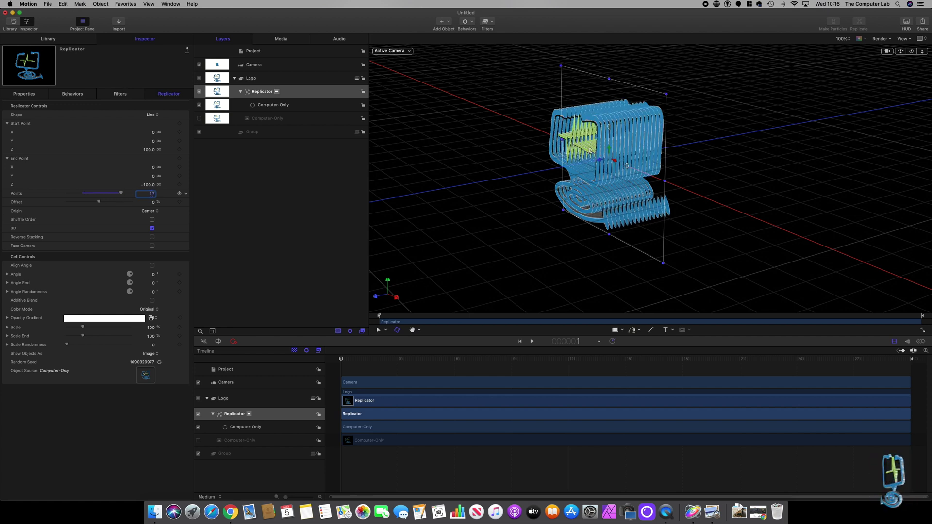
key(Return)
text(90)
key(Return)
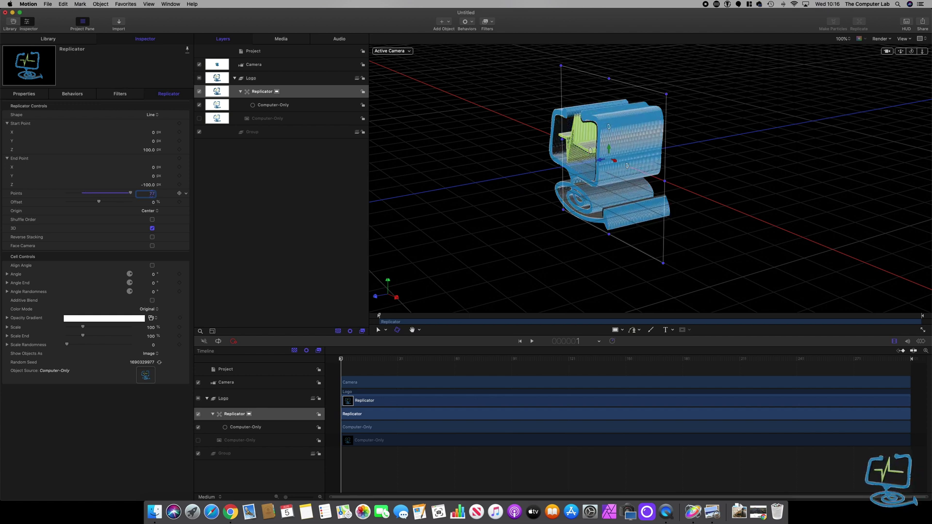
text(106)
key(Return)
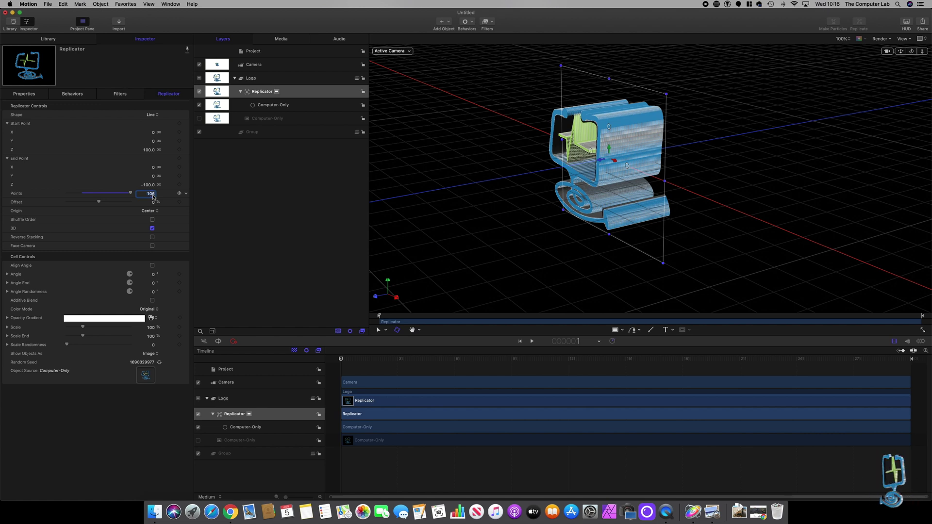
drag(153, 197, 168, 196)
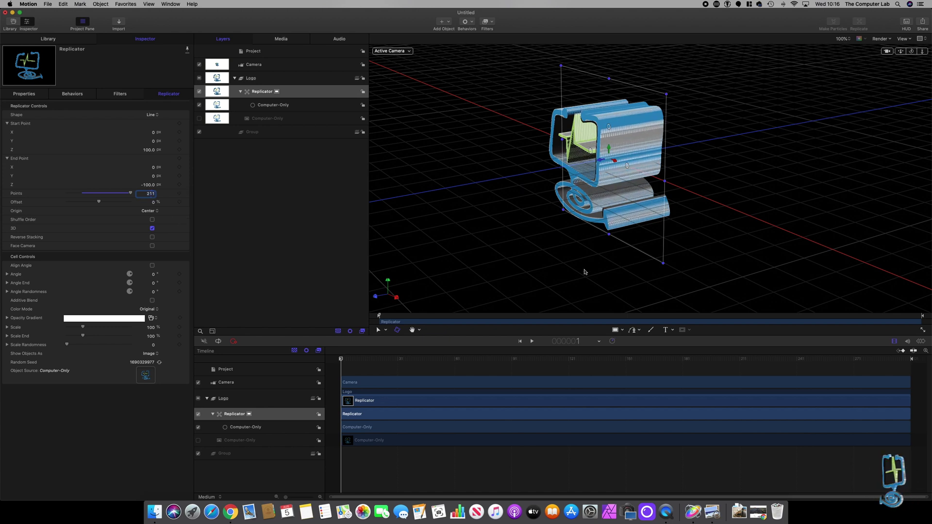
Thin the extruded logo by setting the replicator's start point Z to 10 px and end point Z to -10 px
drag(582, 268, 767, 254)
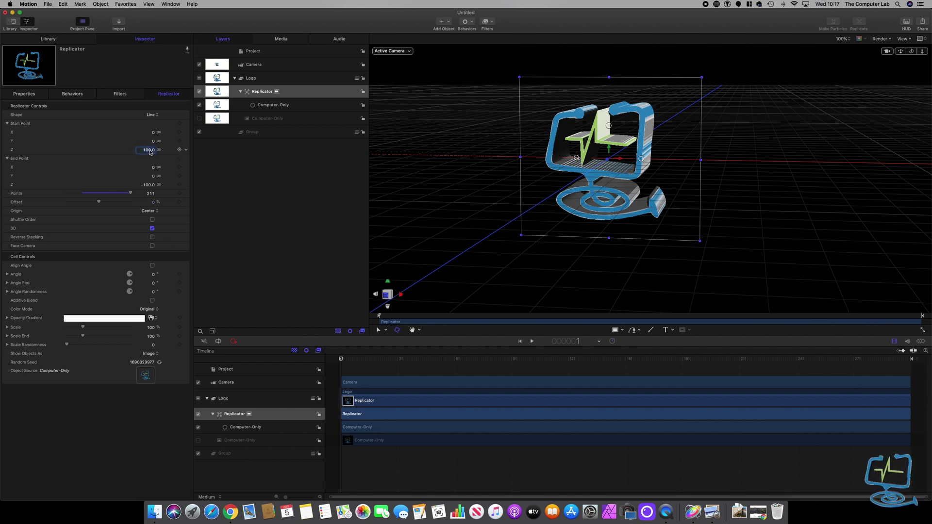
text(10)
click(147, 184)
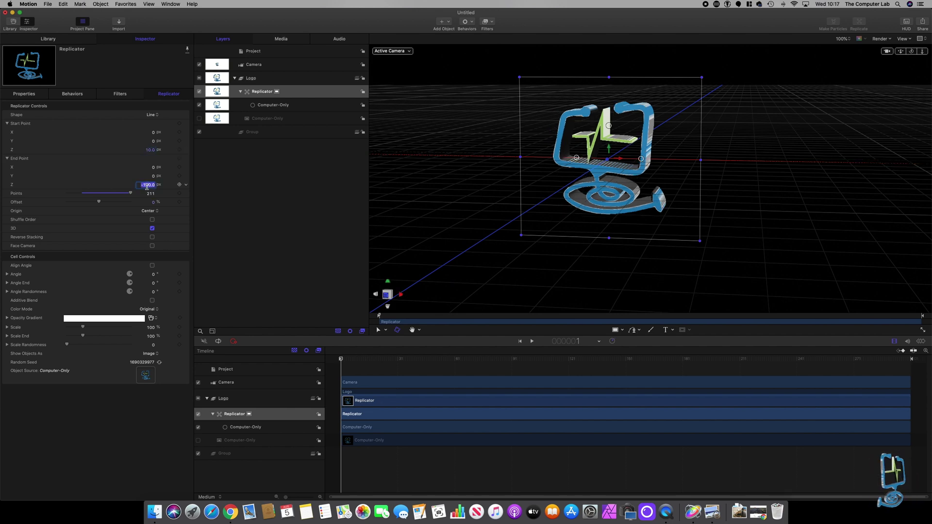
text(-10)
key(Return)
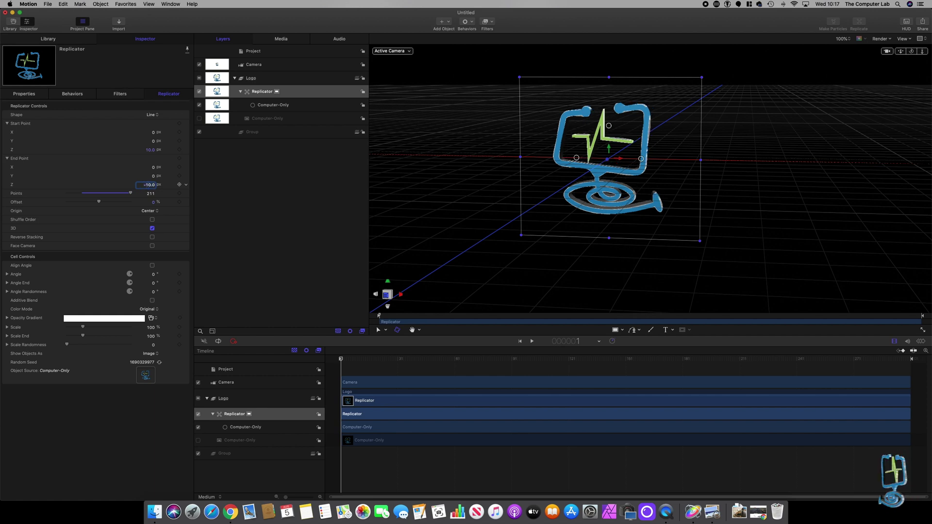
Reduce the replicator's number of points to 80
mouse_move(131, 194)
mouse_down()
mouse_move(88, 193)
mouse_move(138, 195)
mouse_move(131, 194)
mouse_up()
drag(796, 255, 286, 208)
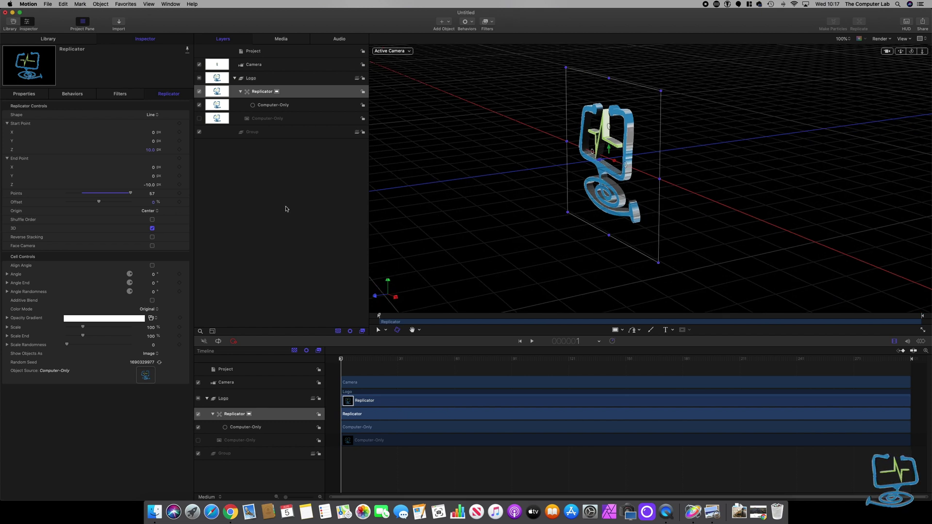
click(152, 194)
click(153, 194)
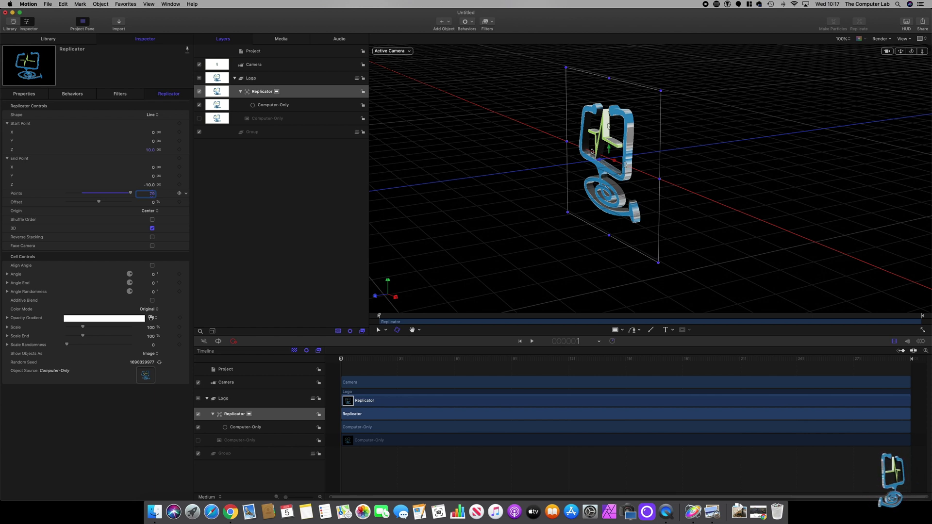
double_click(152, 195)
key(Return)
key(ctrl+r)
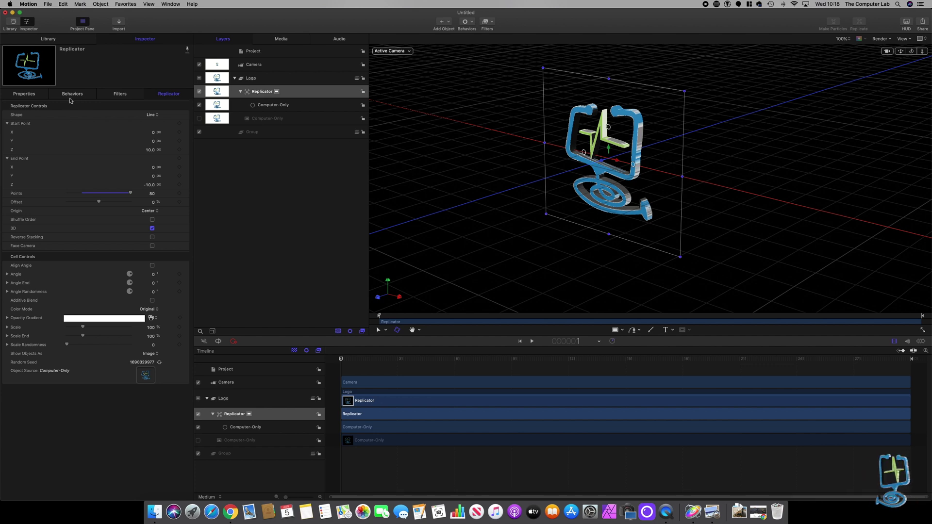
Set the replicator's X and Y position to 0 px
click(24, 94)
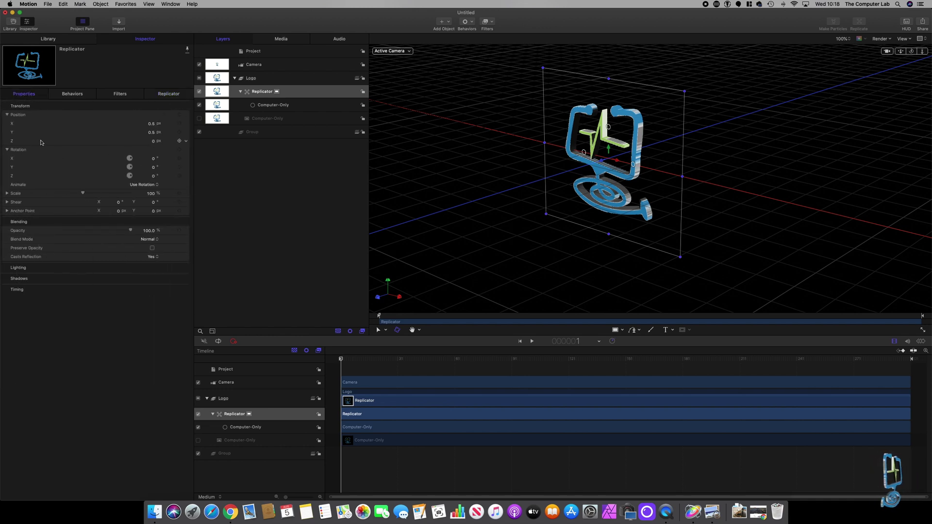
click(151, 124)
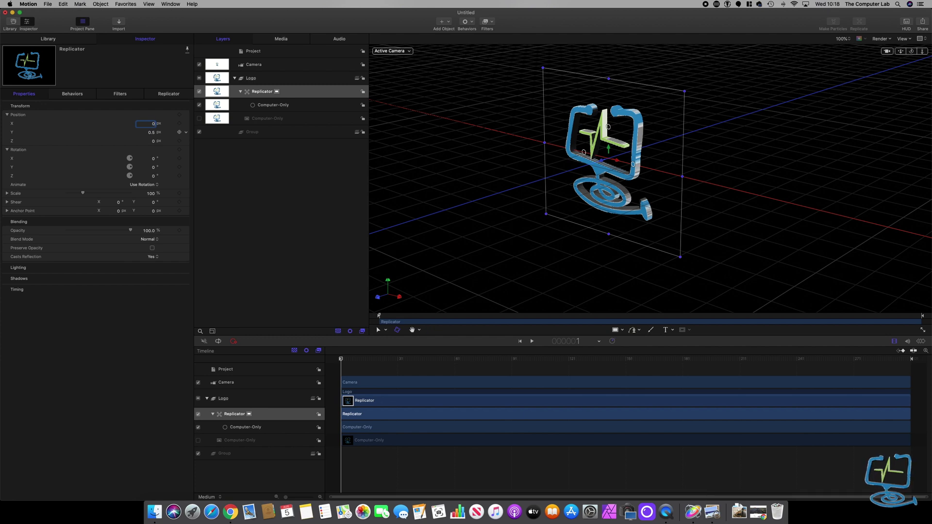
key(Tab)
text(0)
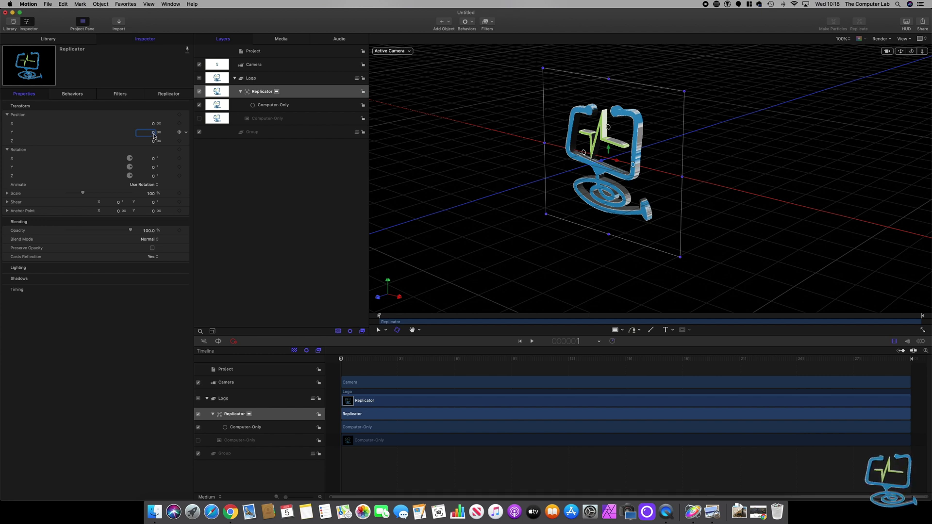
Raise the replicator along Y to 101 px and further up to about 162 px, judging the height in the Front view
drag(154, 137, 205, 136)
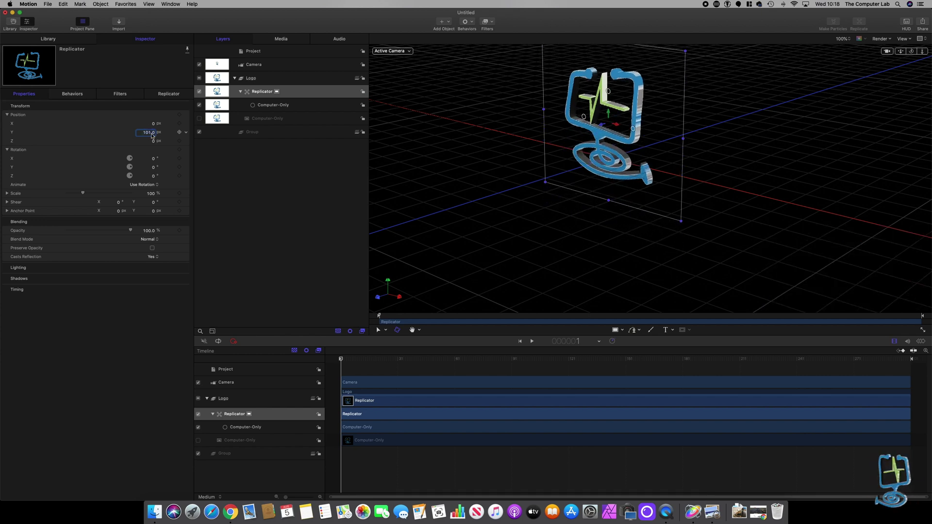
click(406, 51)
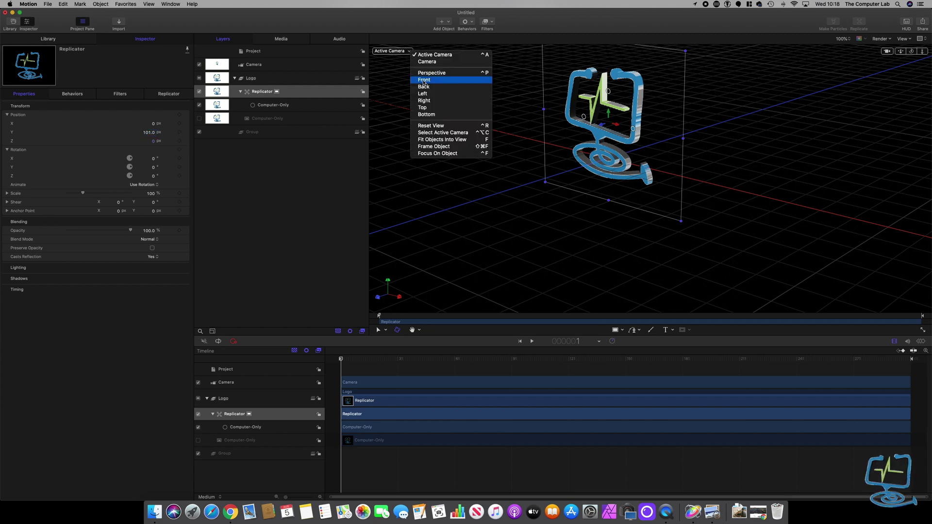
click(423, 81)
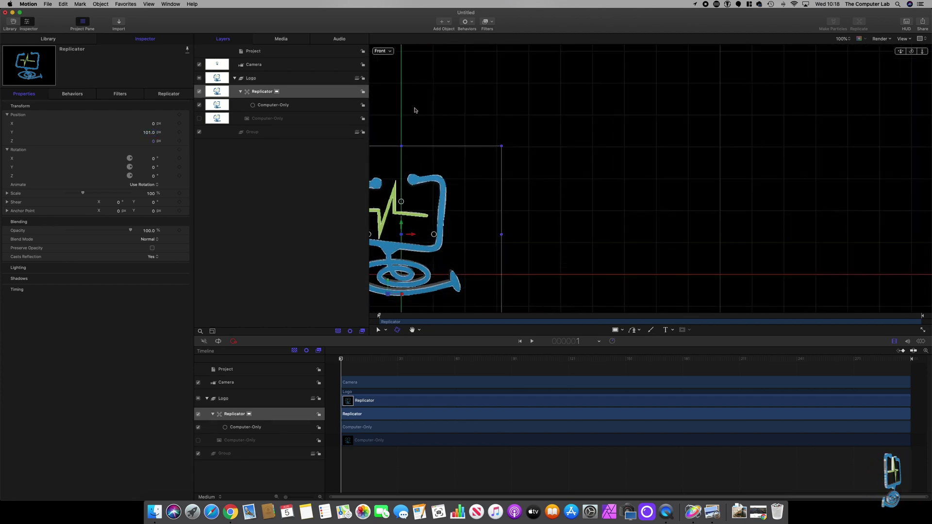
key(h)
drag(571, 234, 738, 177)
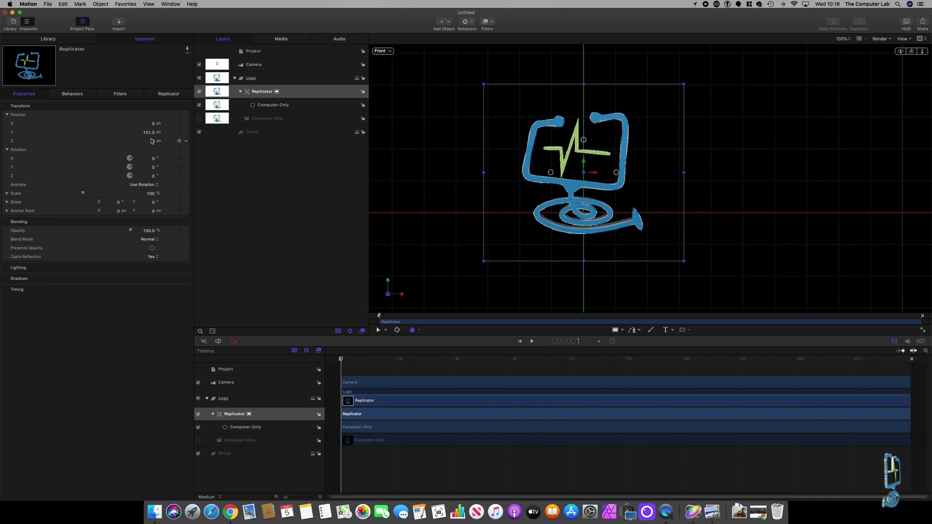
drag(151, 134, 148, 132)
key(q)
Return to the Active Camera view and fine-tune the replicator's Y position, trying 170 px and settling on 160 px
click(383, 51)
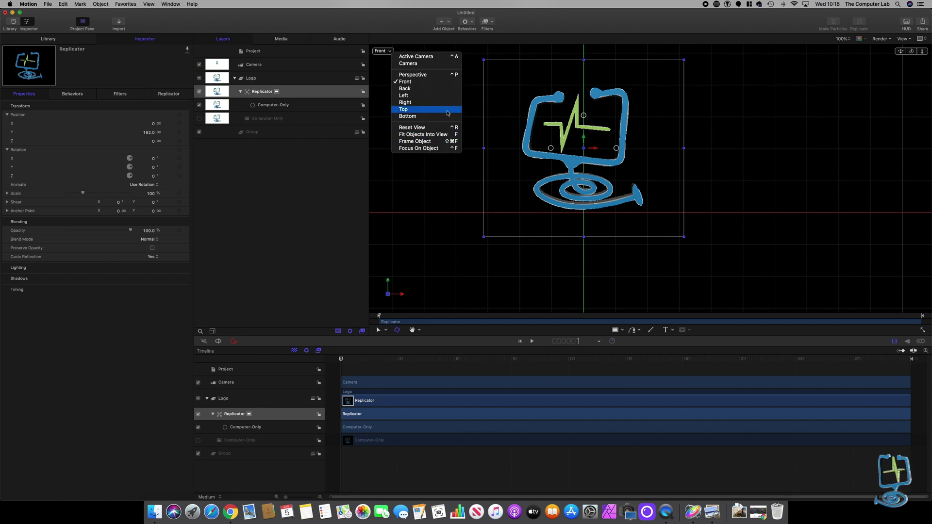
click(427, 57)
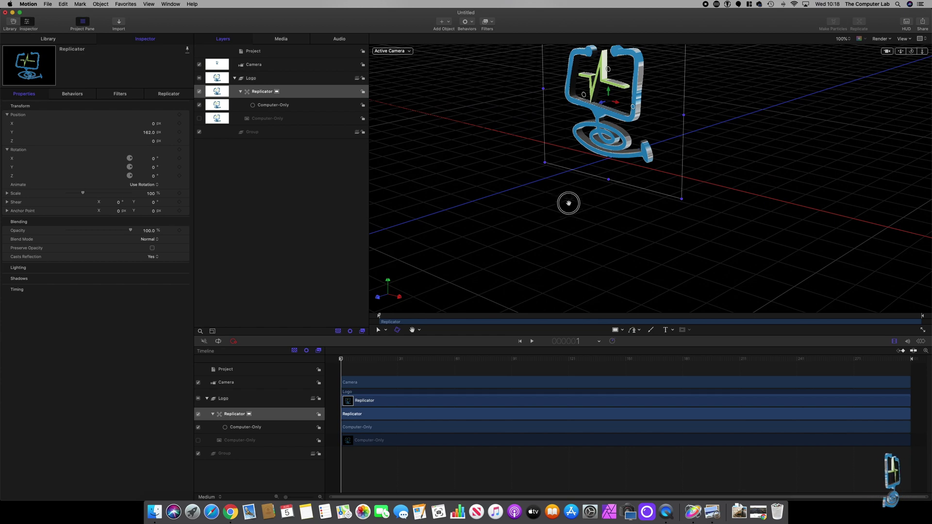
drag(568, 202, 568, 252)
mouse_move(911, 51)
mouse_down()
mouse_move(927, 51)
mouse_move(898, 52)
mouse_move(919, 51)
mouse_move(907, 52)
mouse_up()
key(q)
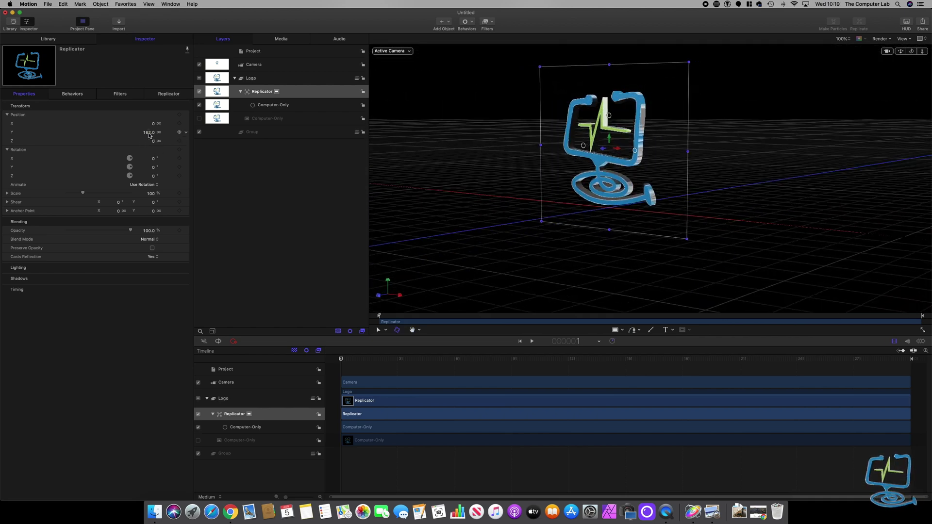
text(16)
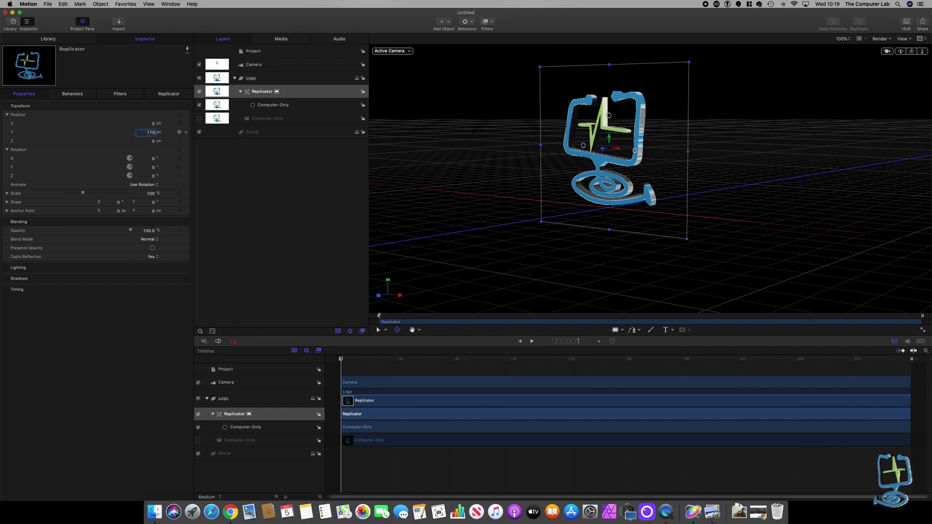
key(Return)
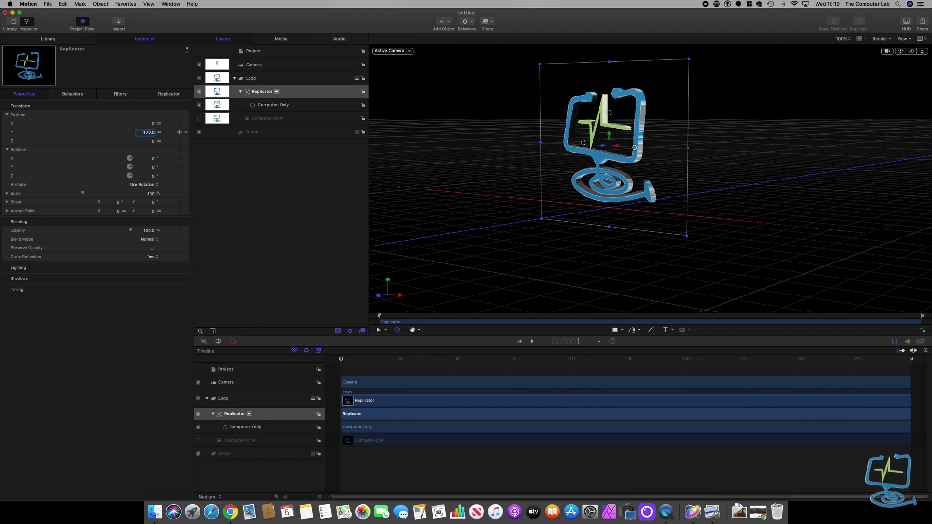
key(Return)
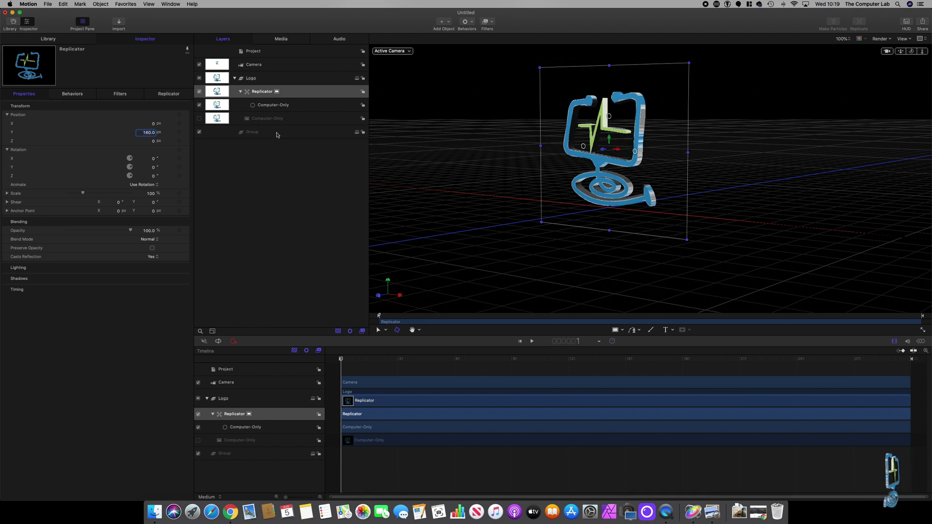
Check the logo's height above the floor line in the Front view, and switch back to the camera view
click(410, 51)
click(423, 78)
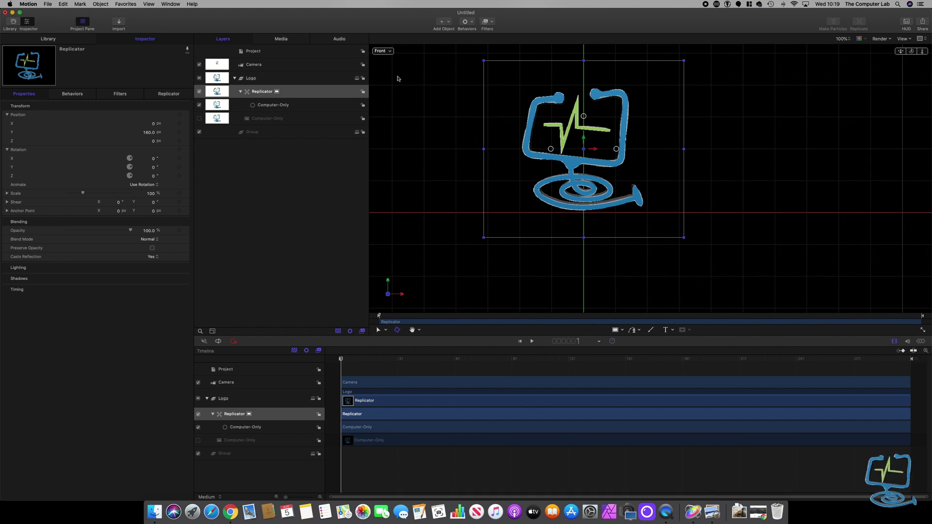
click(392, 52)
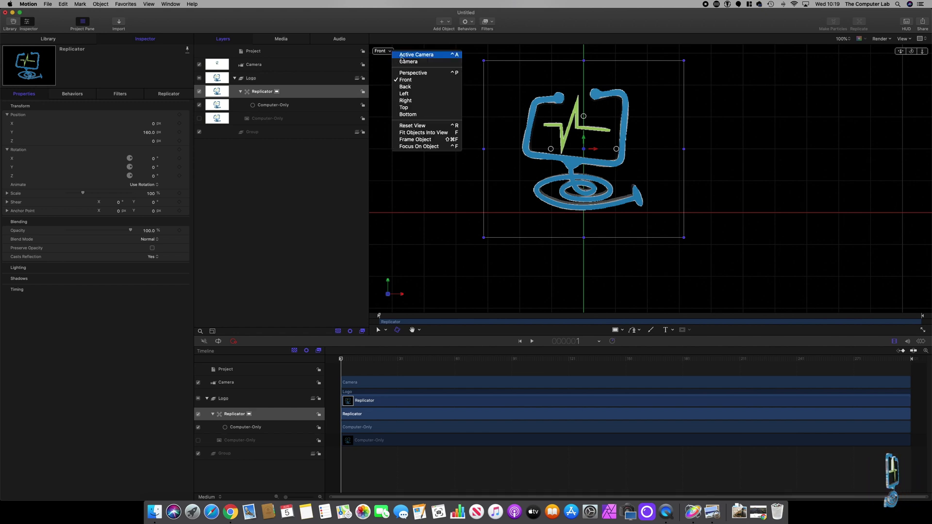
click(408, 55)
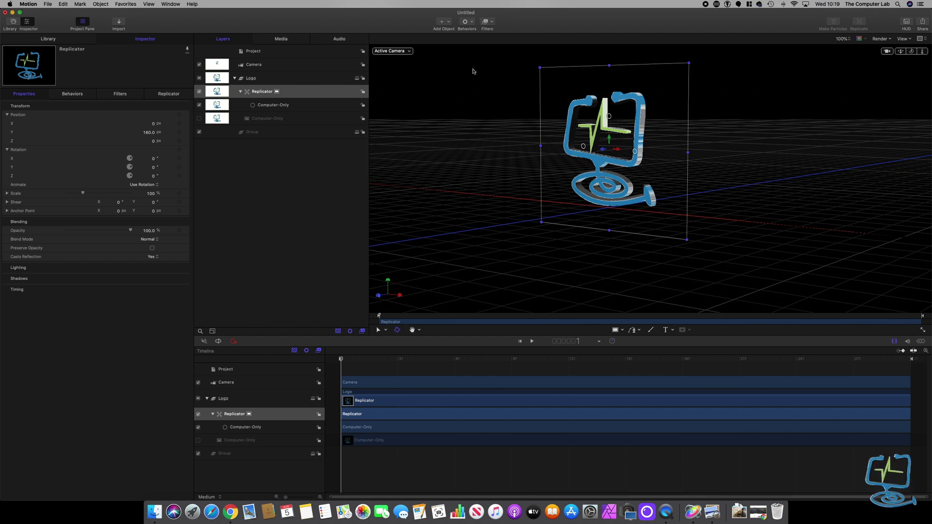
click(409, 51)
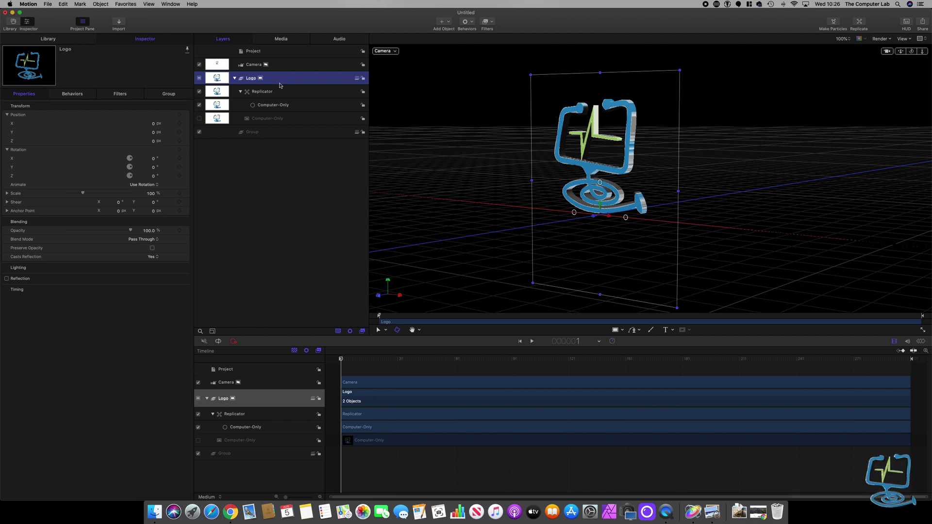
Add the Spin behavior from the Basic Motion category to the Logo group
click(49, 39)
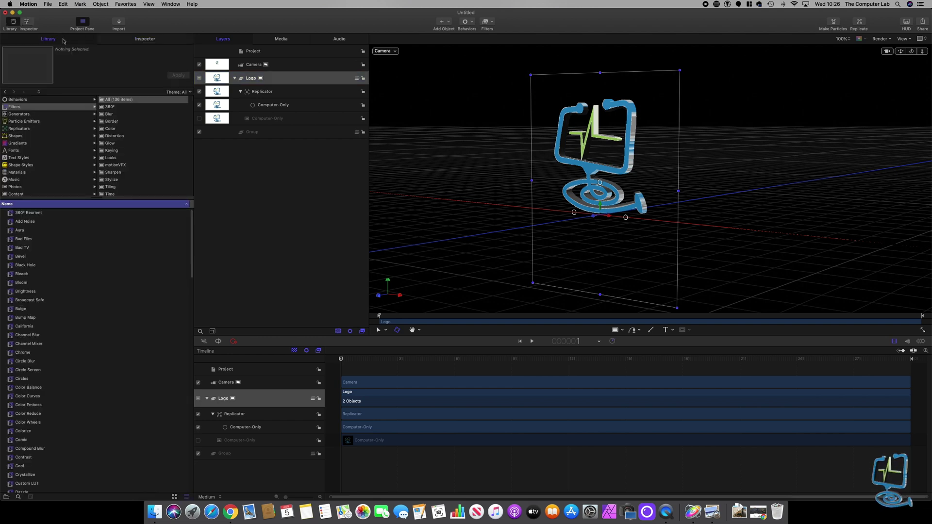
click(19, 100)
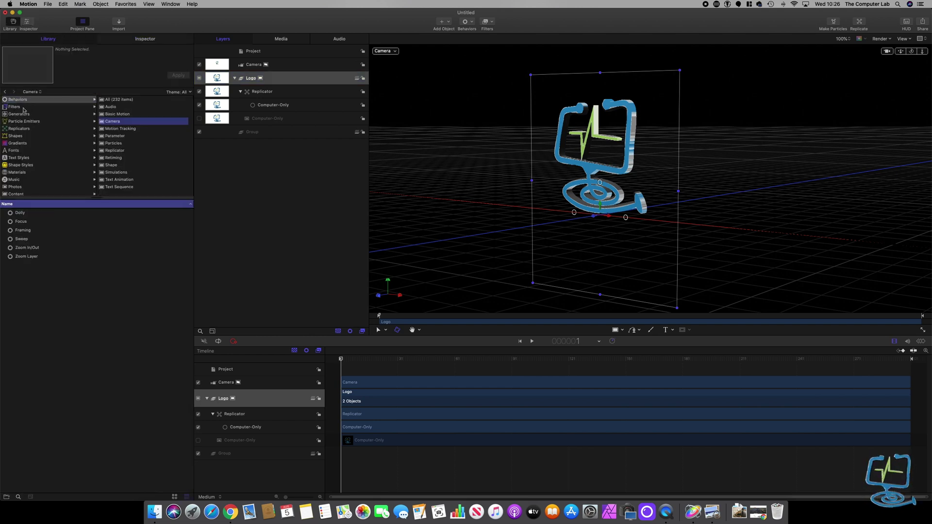
click(114, 114)
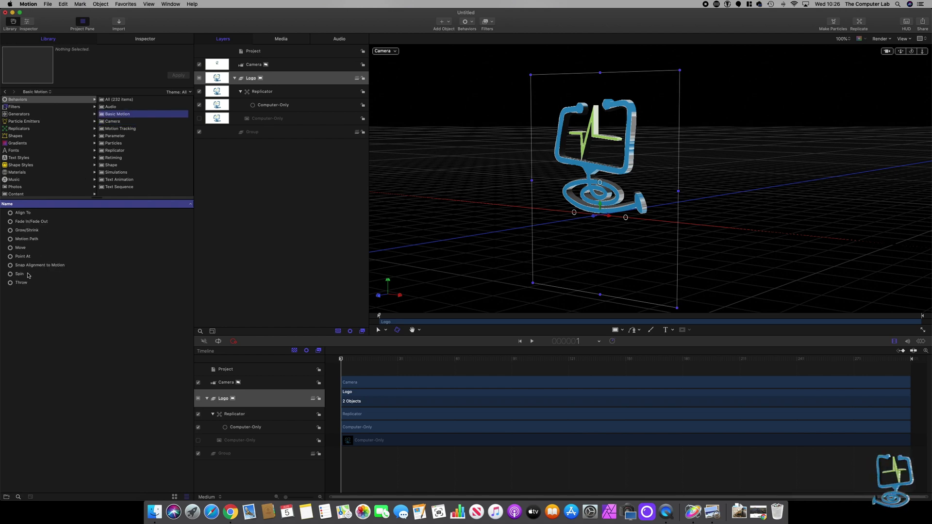
click(15, 276)
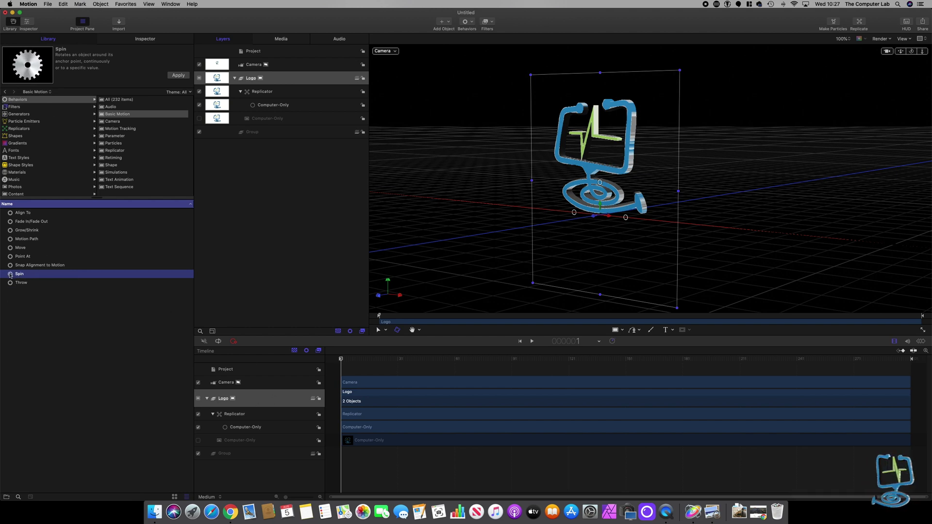
drag(10, 274, 221, 80)
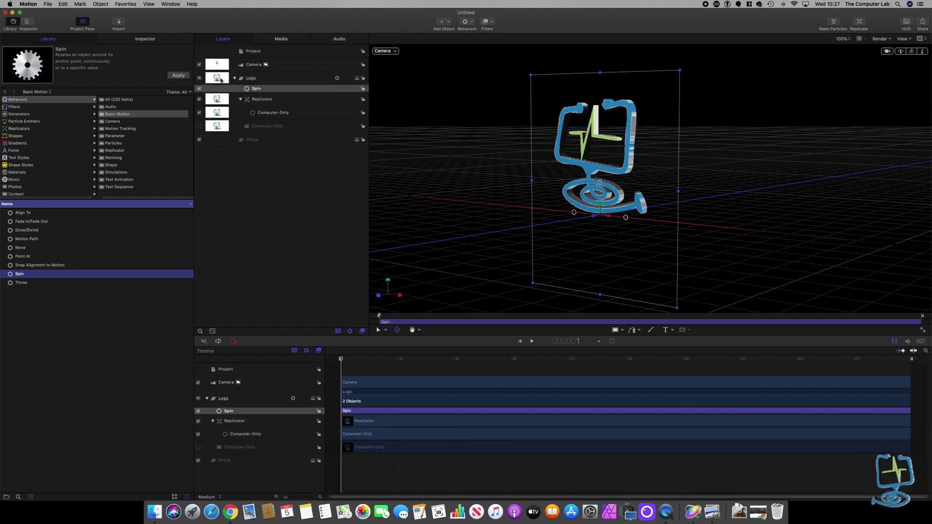
Play the project to preview the Logo group with its Spin behavior, and return the playhead to frame 1
click(257, 90)
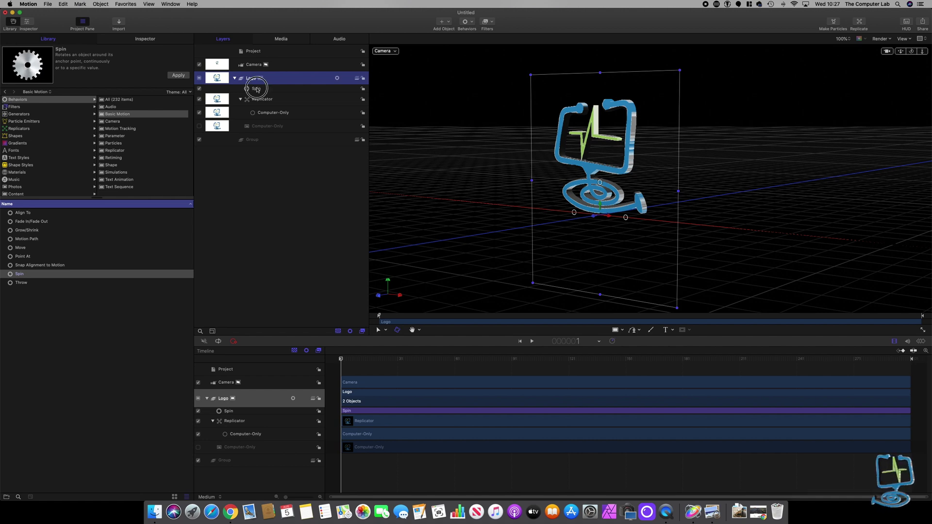
key(space)
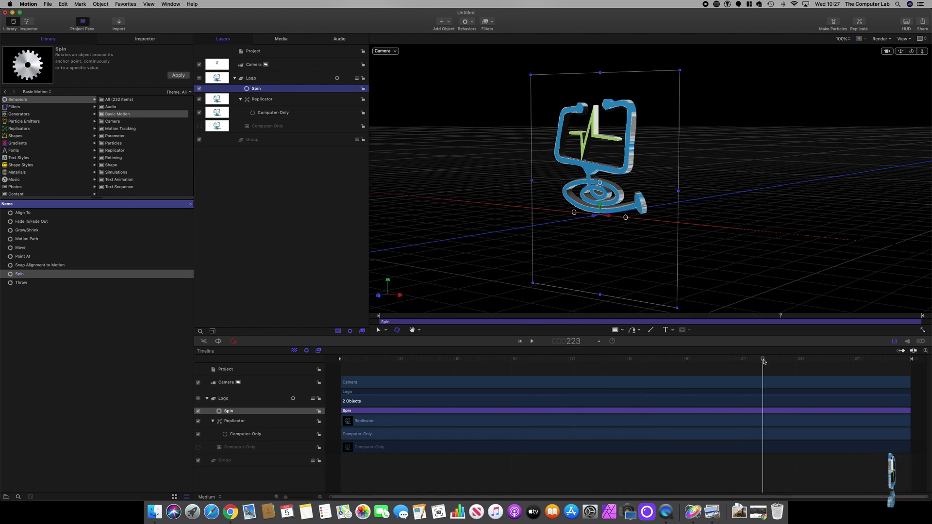
drag(764, 361, 331, 365)
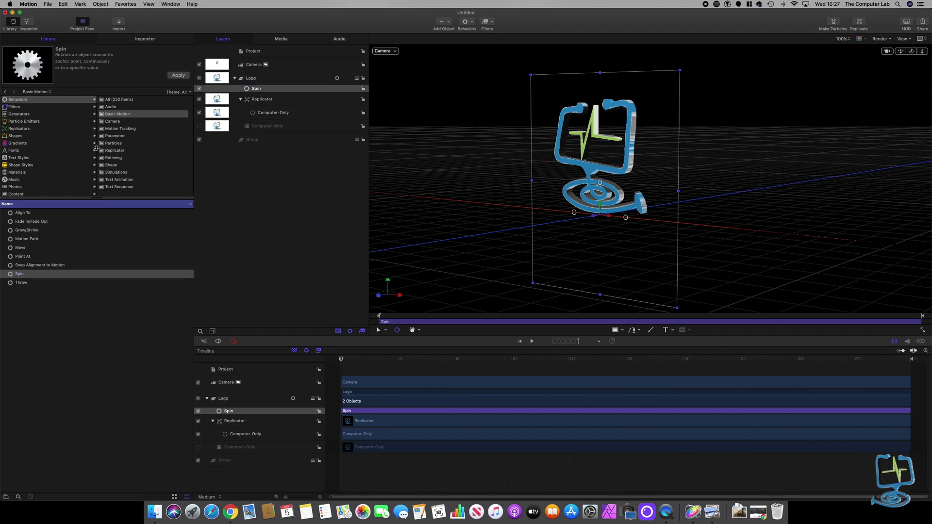
Set the rotation axis of the Logo group's Spin behavior to Y
click(269, 90)
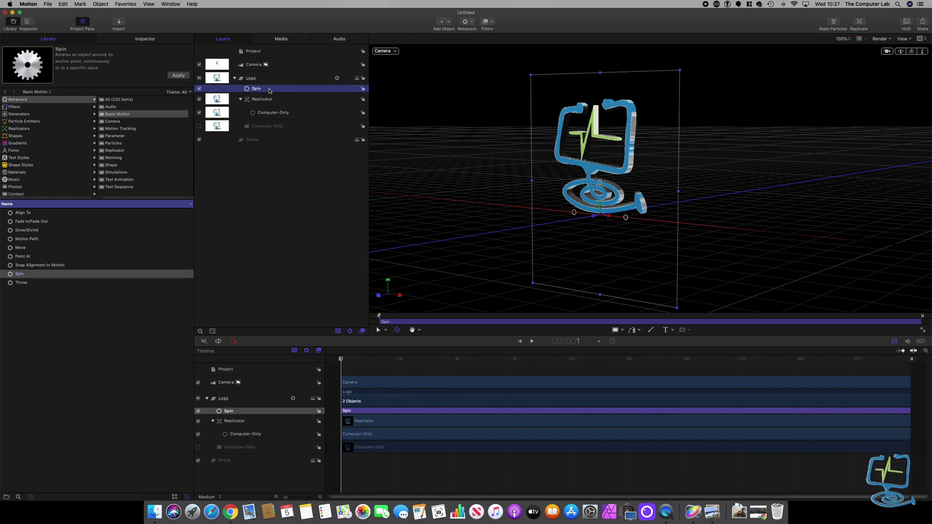
click(146, 39)
click(270, 89)
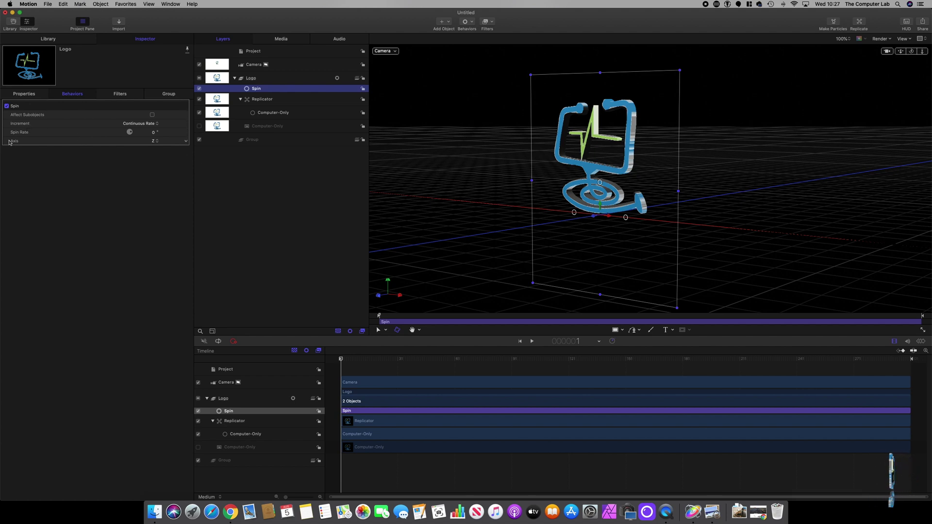
click(157, 142)
click(158, 136)
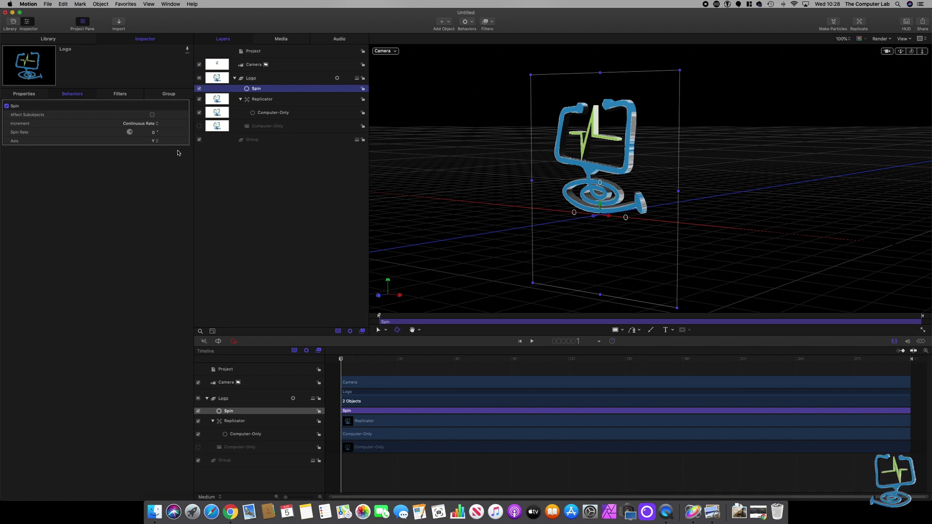
Set the Spin behavior's spin rate to 180° and keep its increment at Continuous Rate
click(152, 133)
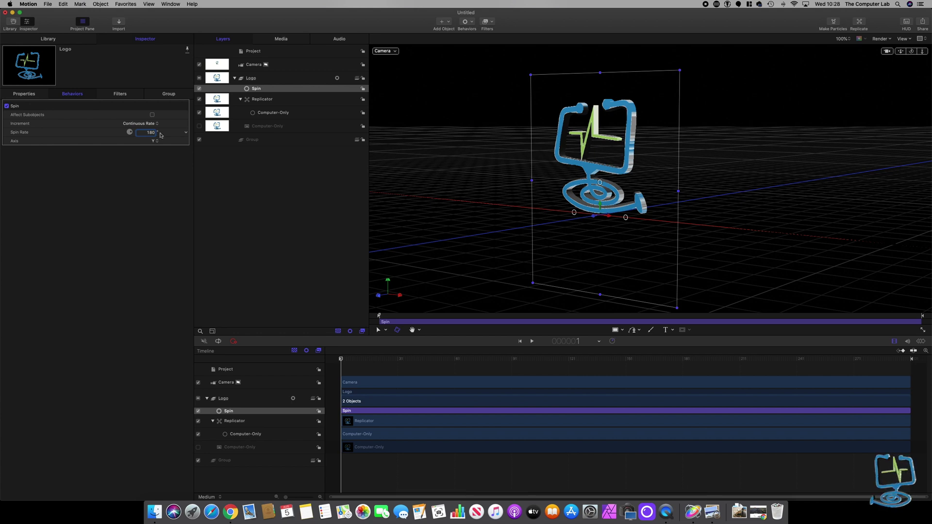
click(152, 125)
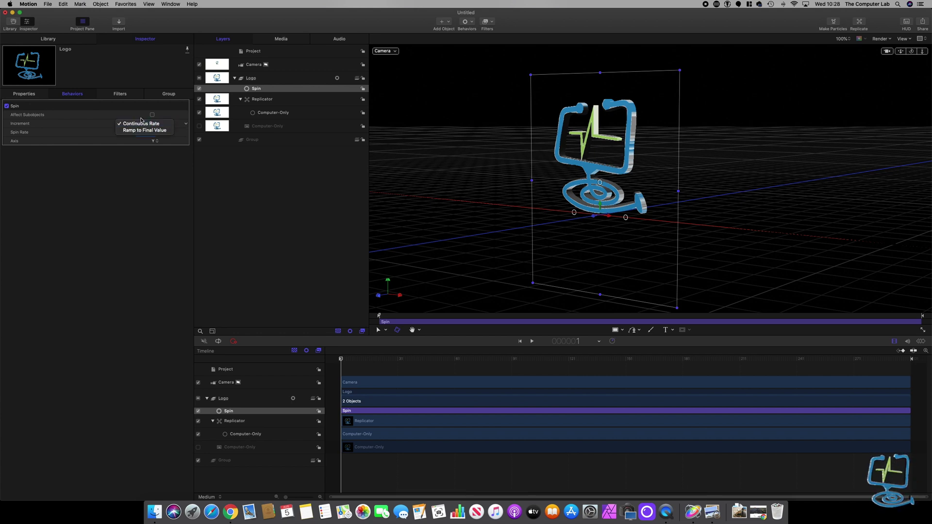
click(138, 125)
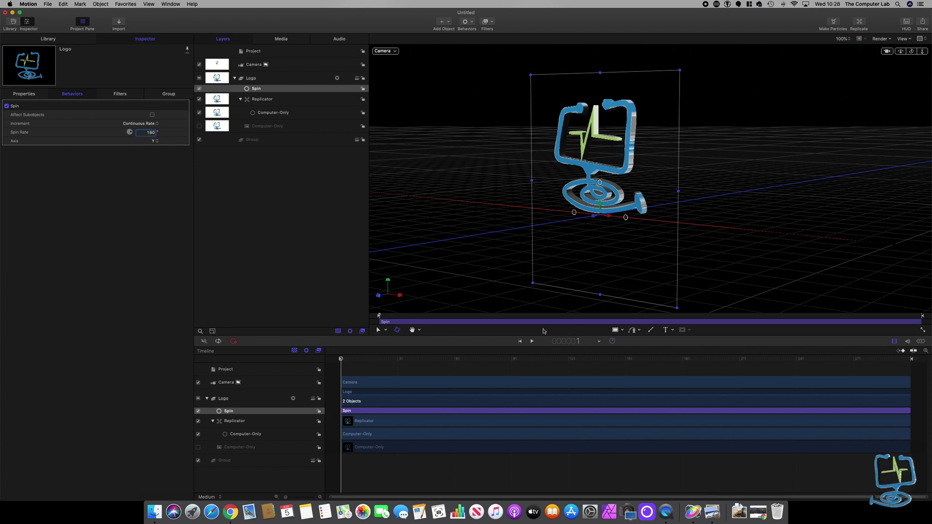
Play the animation from the first frame to check the logo's rotation, and return the playhead to the start
click(343, 360)
key(space)
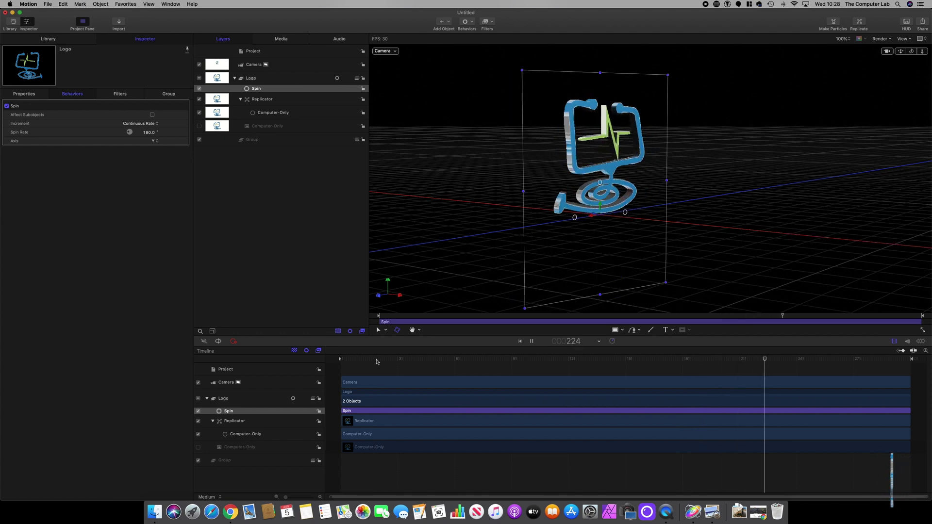
key(space)
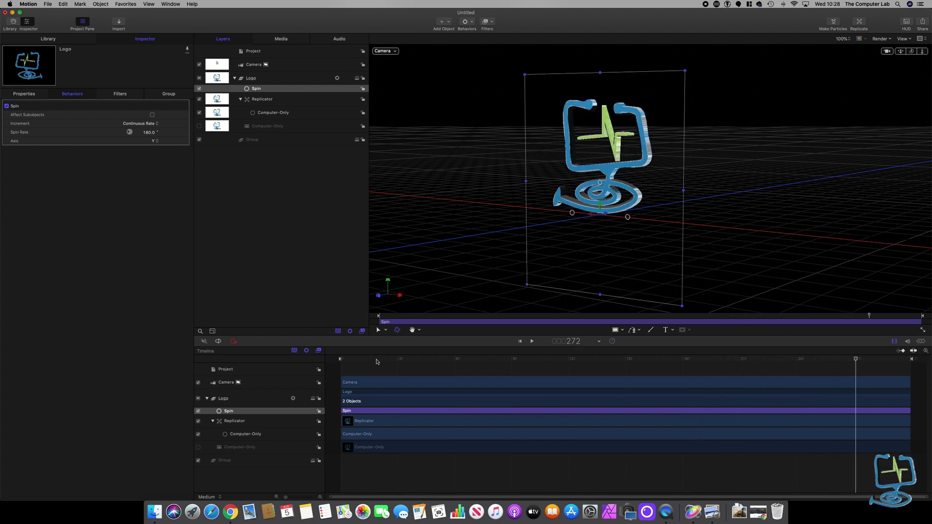
click(855, 362)
drag(855, 361, 332, 362)
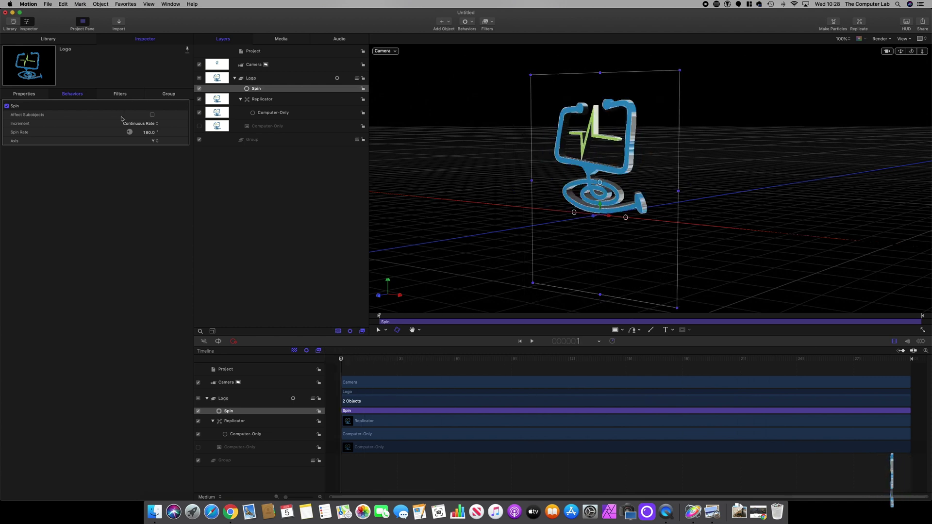
Set the Spin behavior's spin rate to 90° and play the animation from the first frame
click(147, 134)
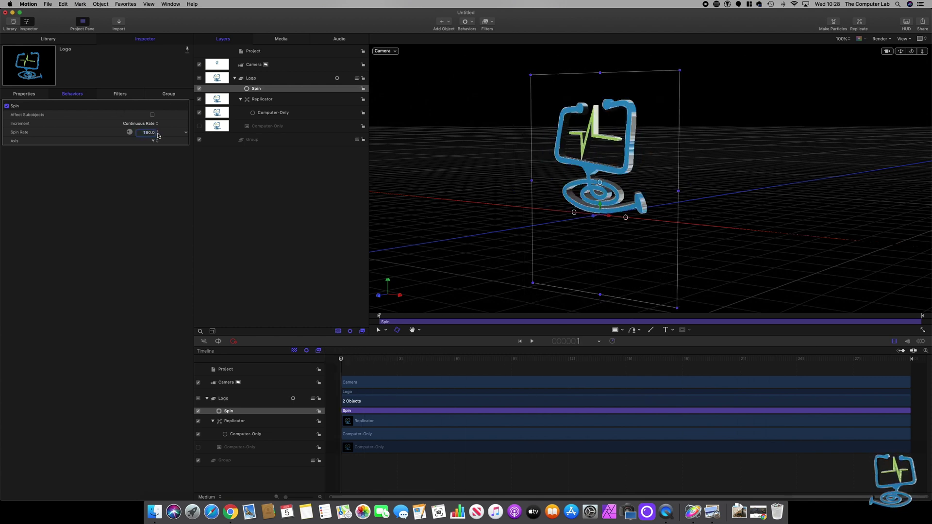
click(339, 358)
key(space)
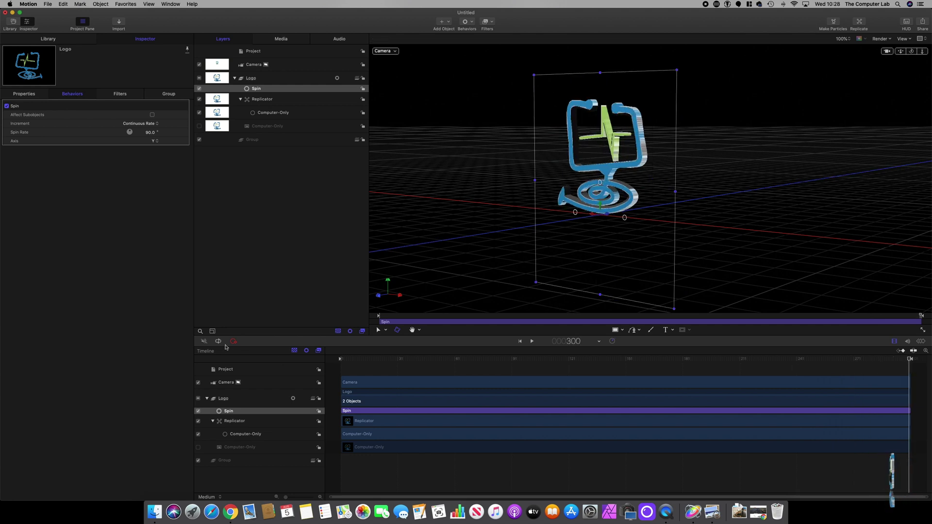
Turn on loop playback, play the project to check the slower logo rotation, and return the playhead to frame 1
click(333, 357)
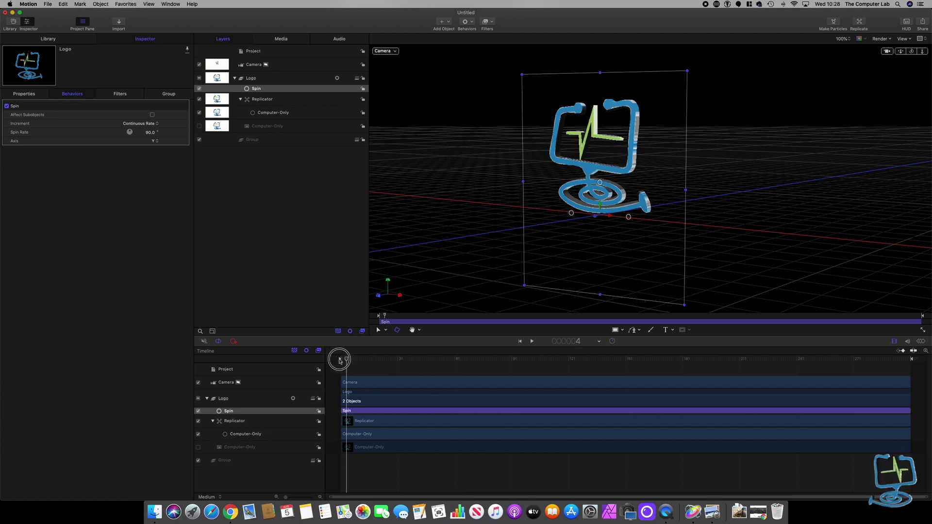
key(space)
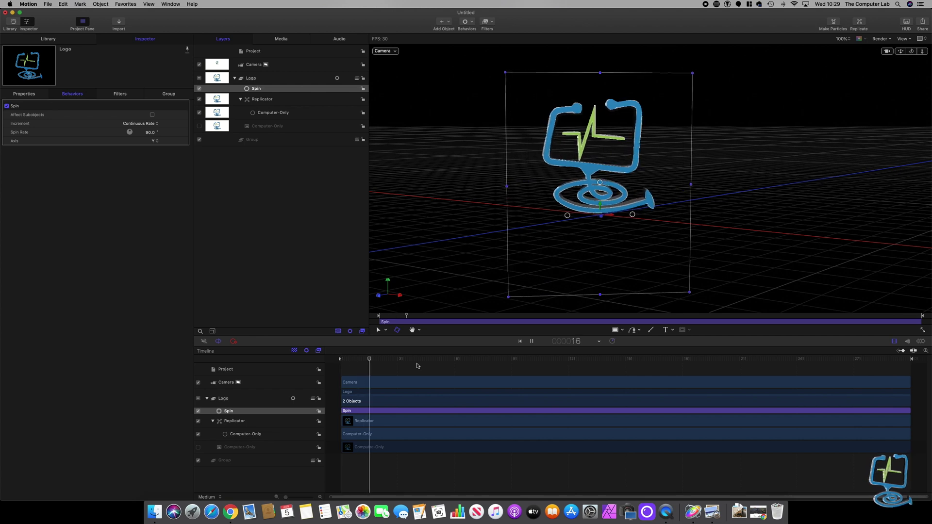
click(532, 342)
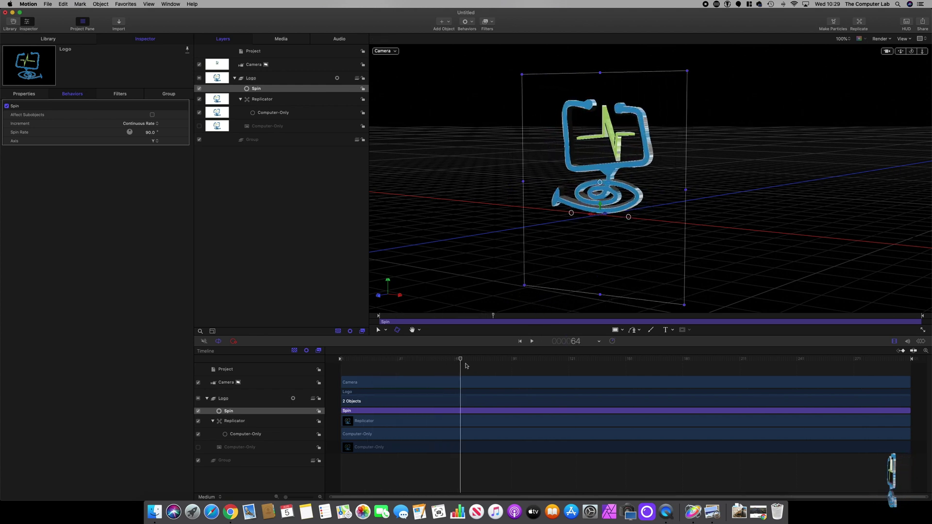
drag(461, 360, 341, 361)
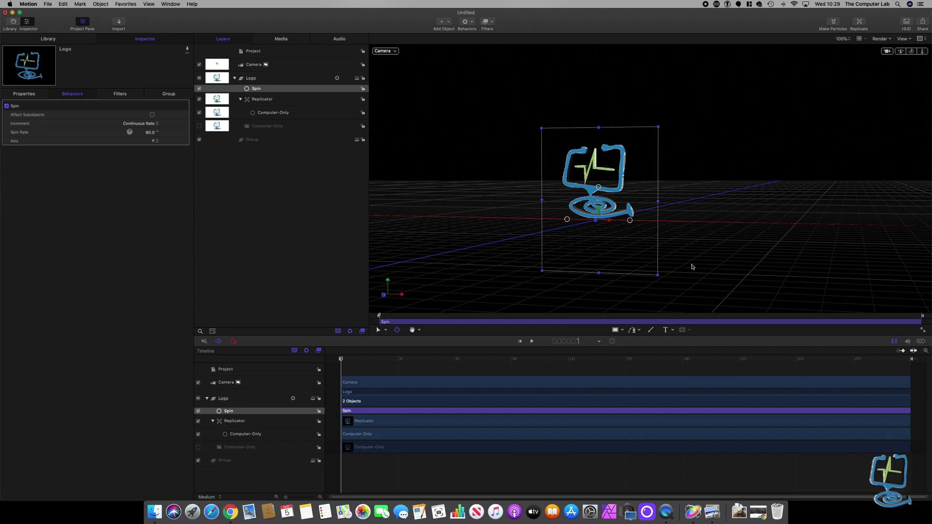
Start a movie export of the project, set its format to Video Only, and review the render options
click(47, 4)
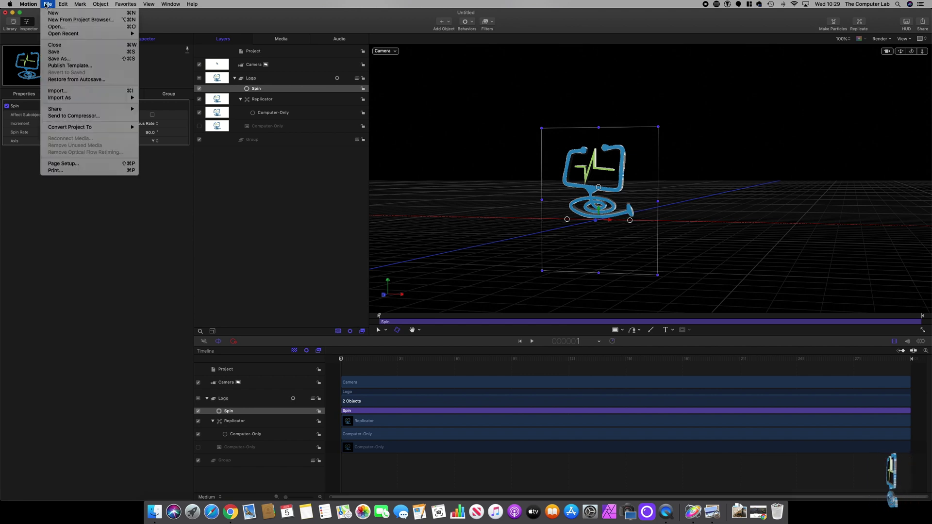
mouse_move(103, 110)
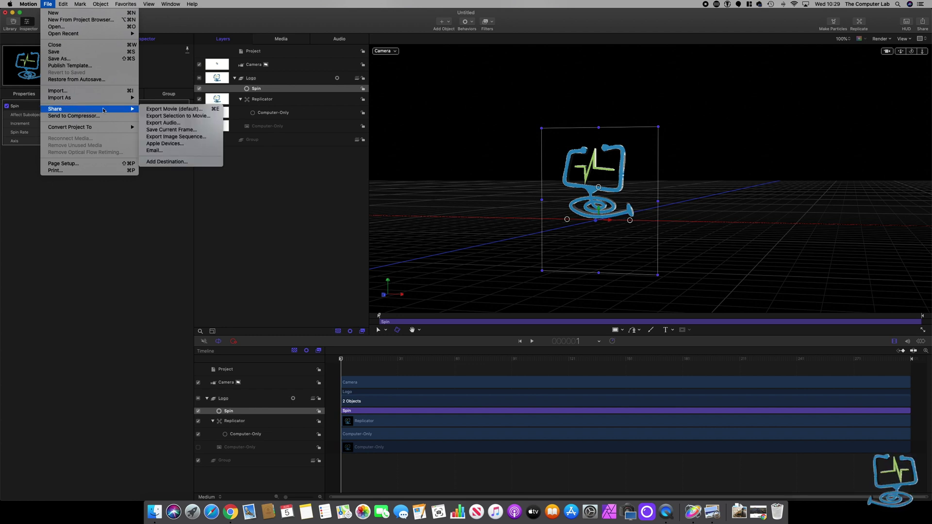
click(186, 110)
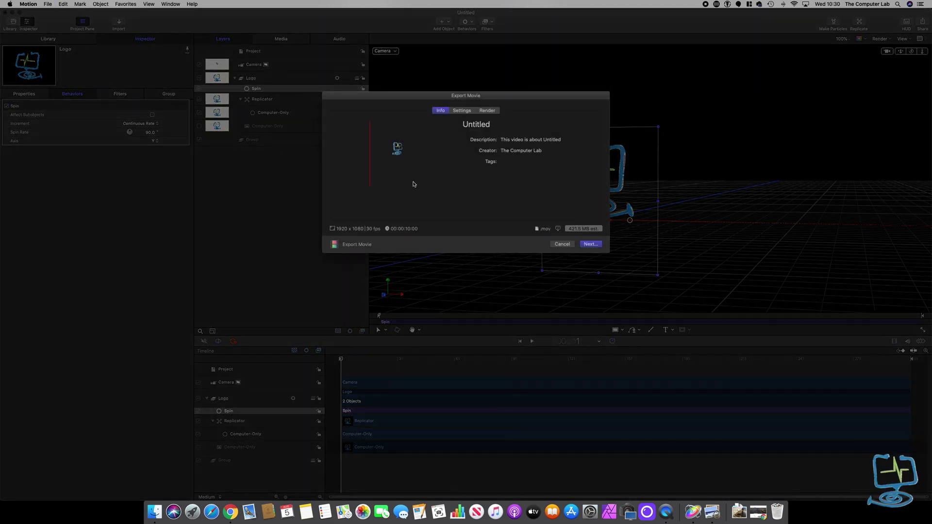
click(462, 111)
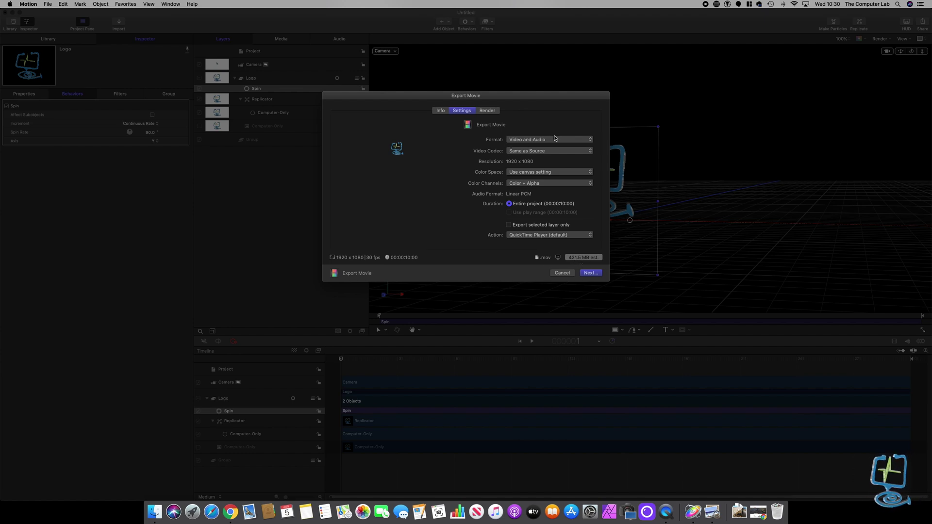
click(528, 140)
click(532, 147)
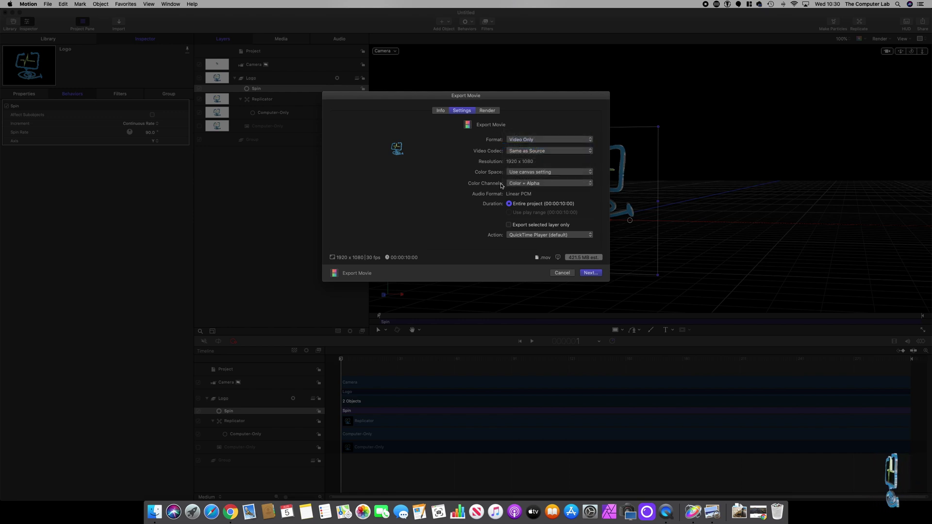
click(489, 115)
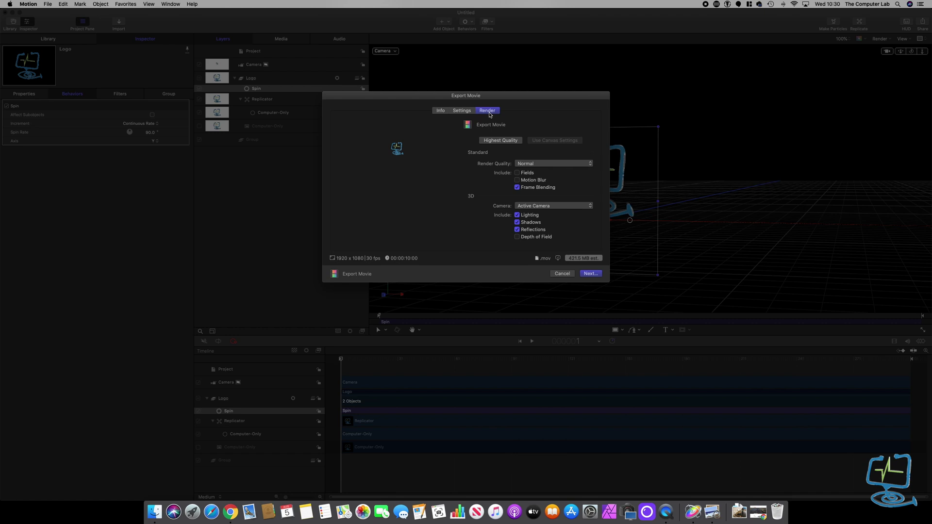
click(465, 113)
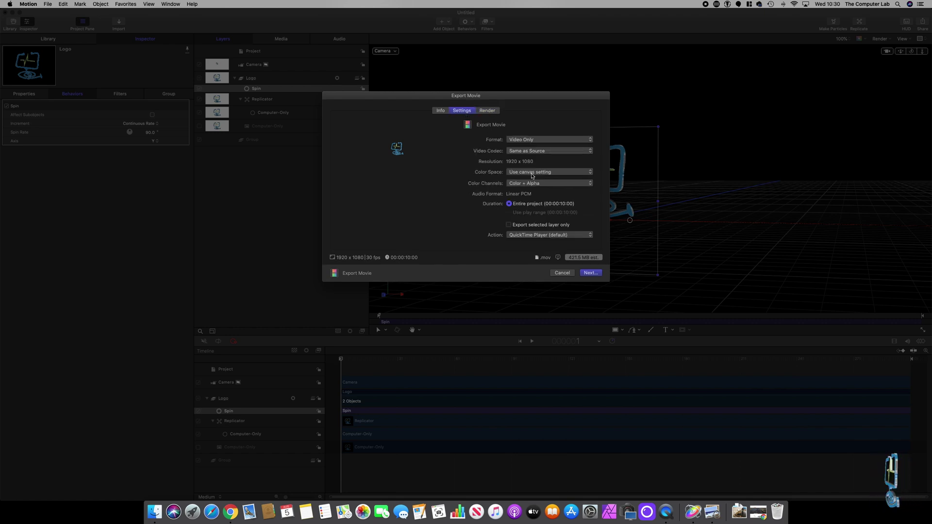
Continue to the save dialog and name the exported movie "Spinning Logo in Apple Motion"
click(590, 273)
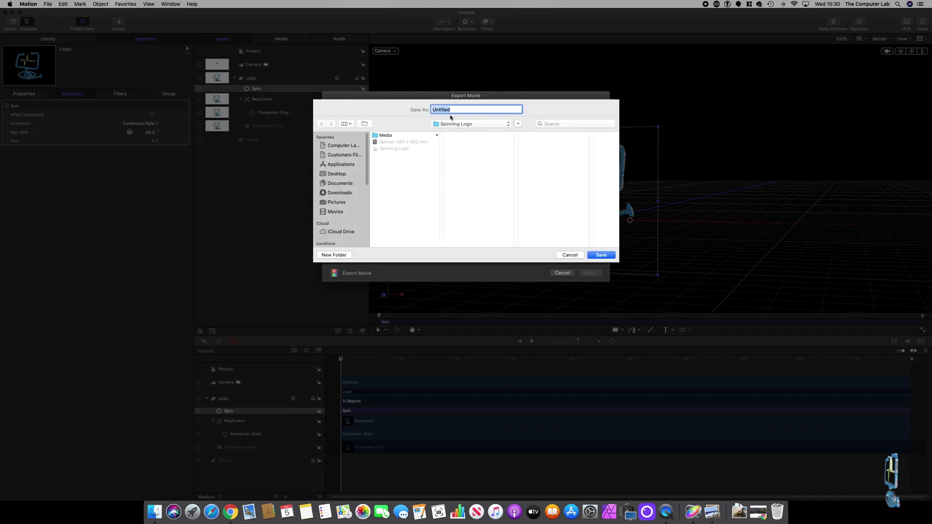
text(Spin)
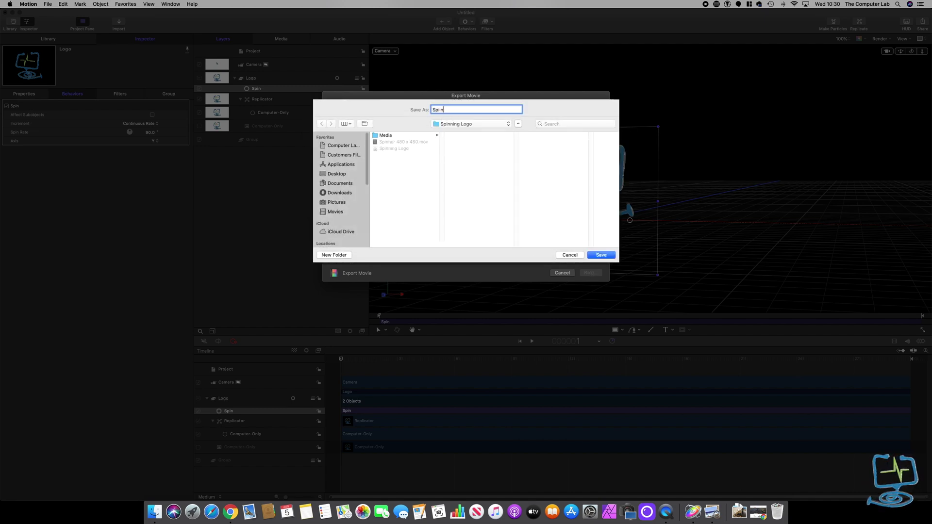
text(ning)
key(BackSpace)
key(BackSpace)
key(BackSpace)
key(BackSpace)
key(BackSpace)
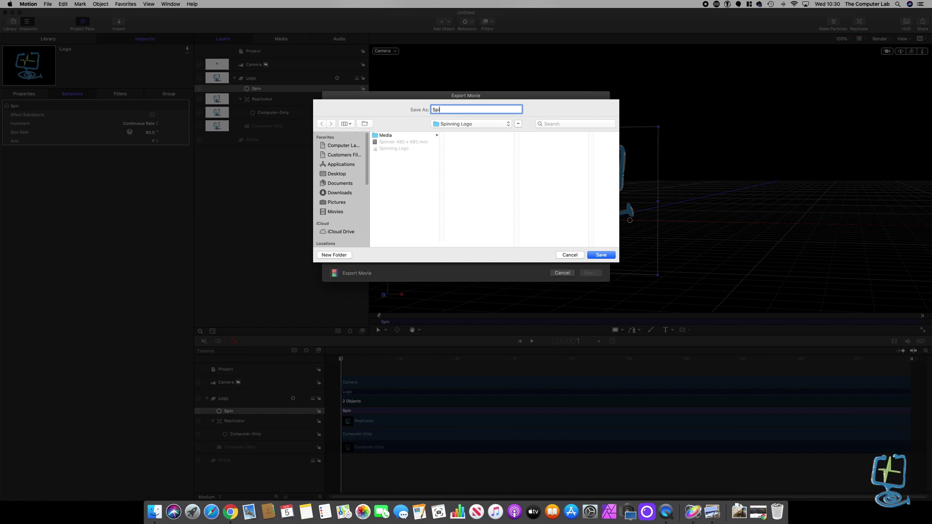
text(nning Lo)
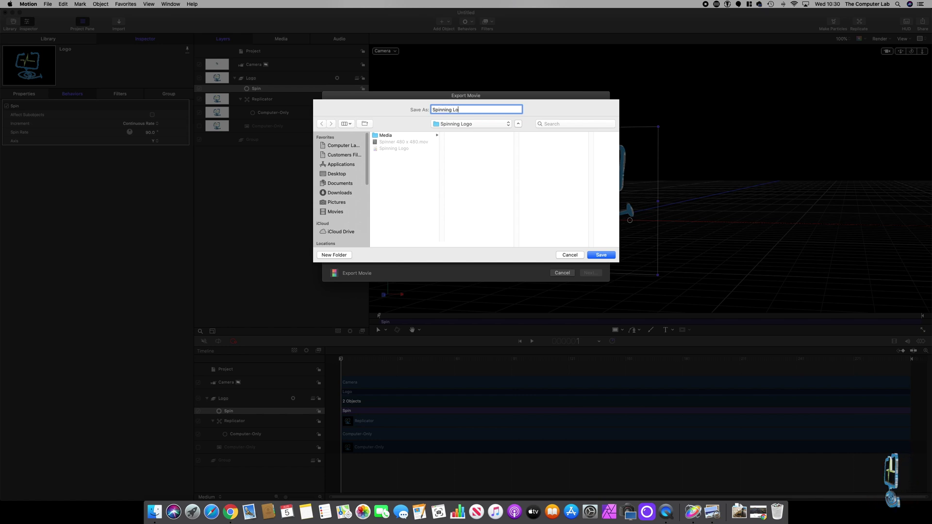
text(go in Ap)
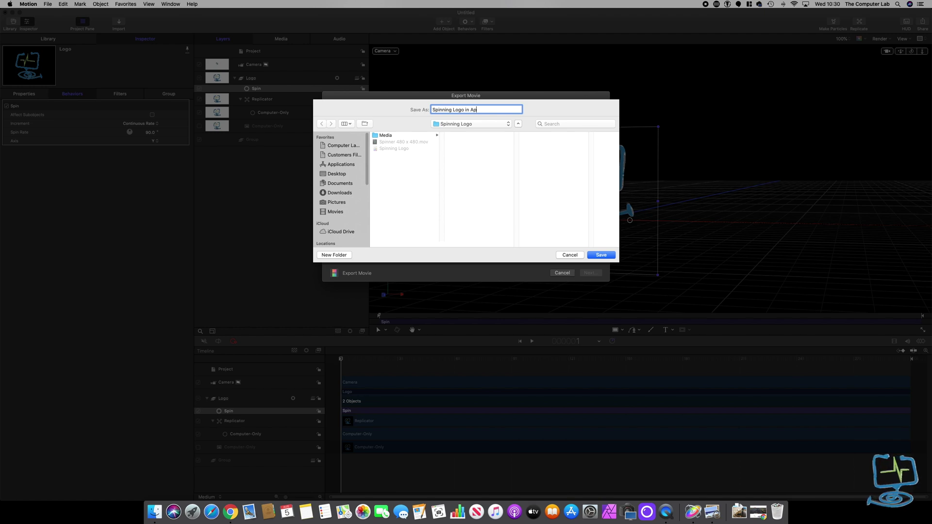
text(ple Motion)
Choose the Desktop as the export location, allow access to that folder, and save the movie
click(337, 175)
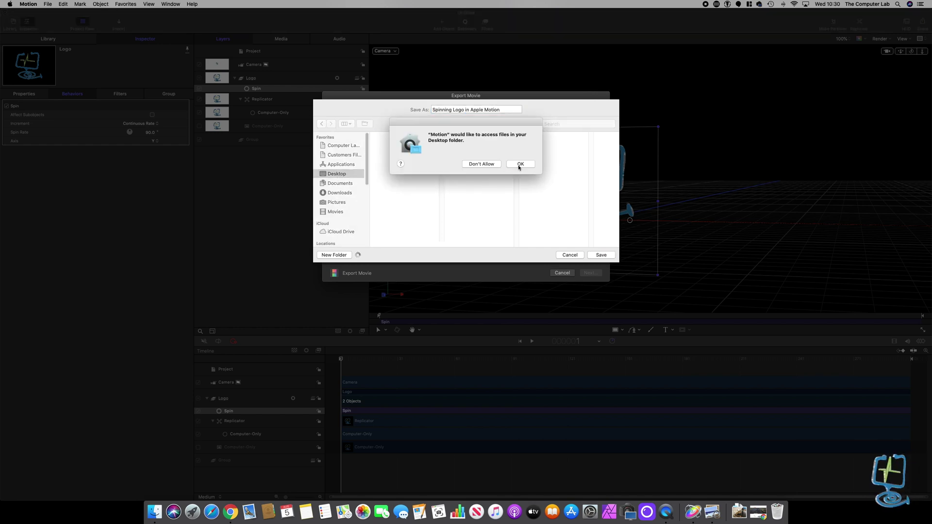
click(520, 161)
click(601, 255)
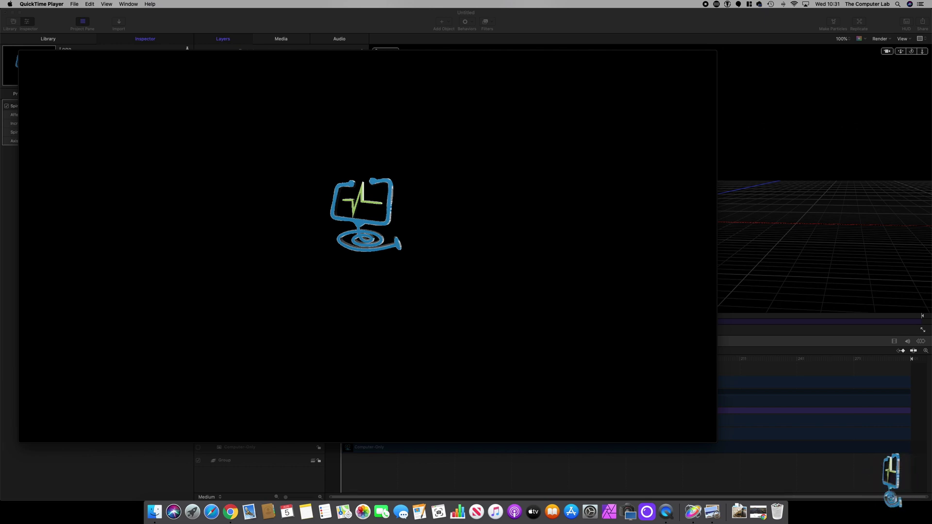
Play the exported movie in QuickTime Player to check the spinning logo
mouse_move(171, 334)
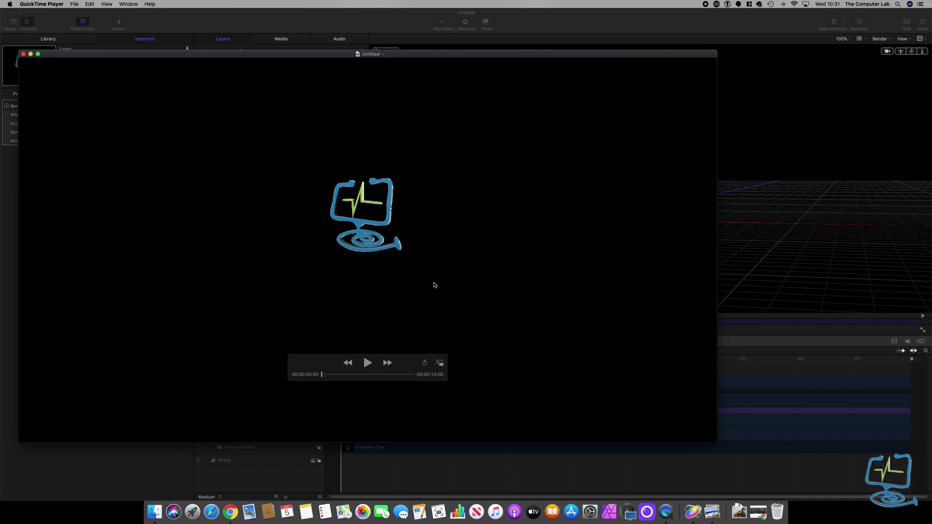
click(368, 363)
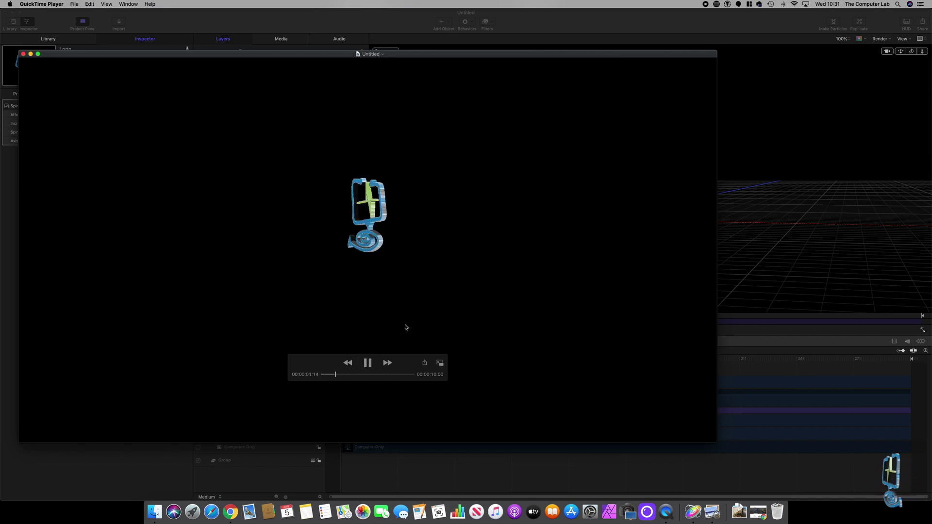